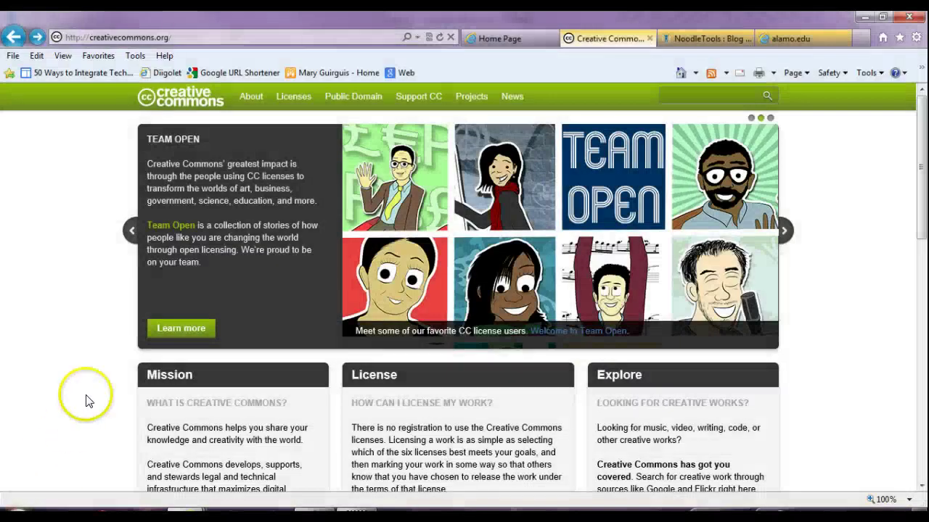
{"action": "key", "text": "XF86AudioLowerVolume"}
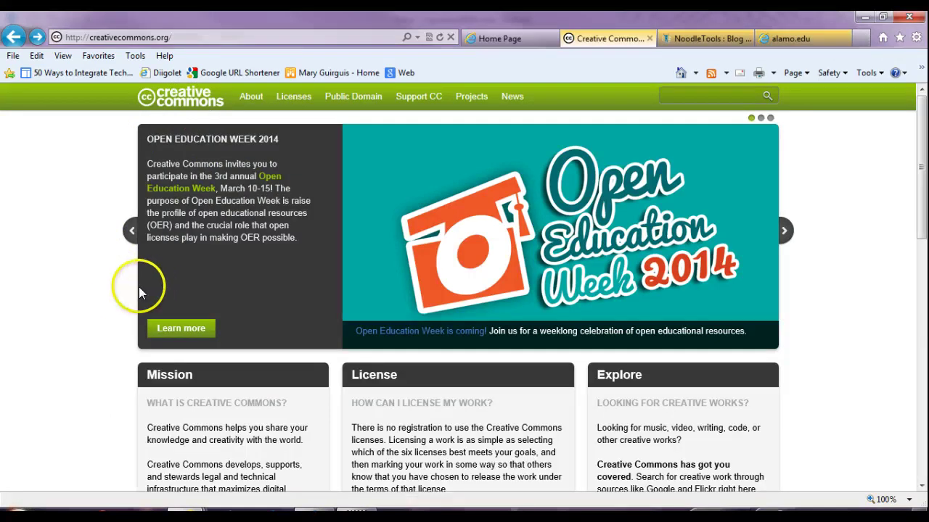
{"action": "scroll", "coordinate": [149, 289], "scroll_direction": "down", "scroll_amount": 10}
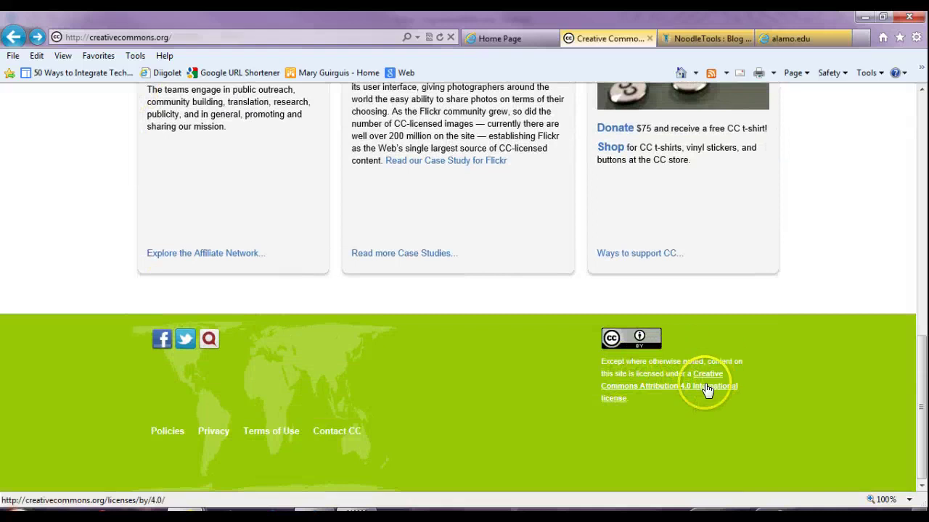
{"action": "scroll", "coordinate": [793, 380], "scroll_direction": "up", "scroll_amount": 10}
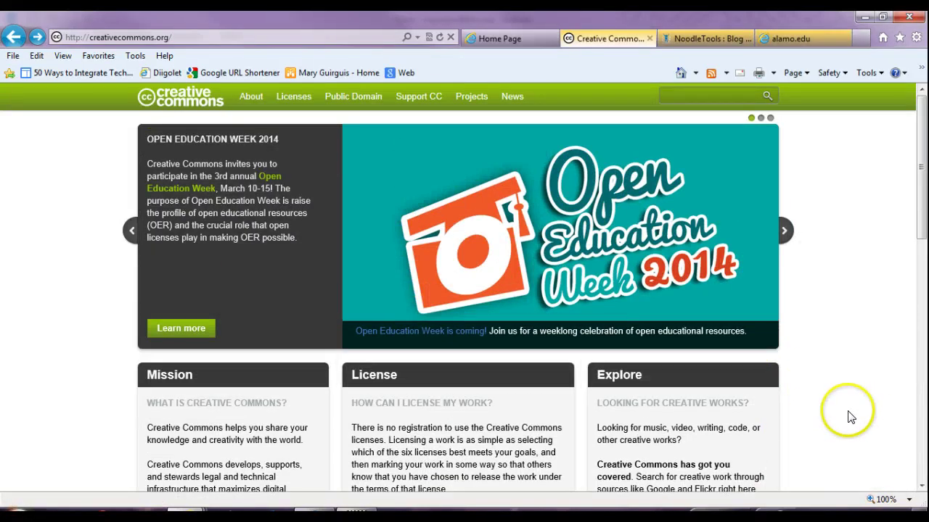
{"action": "scroll", "coordinate": [849, 414], "scroll_direction": "down", "scroll_amount": 2}
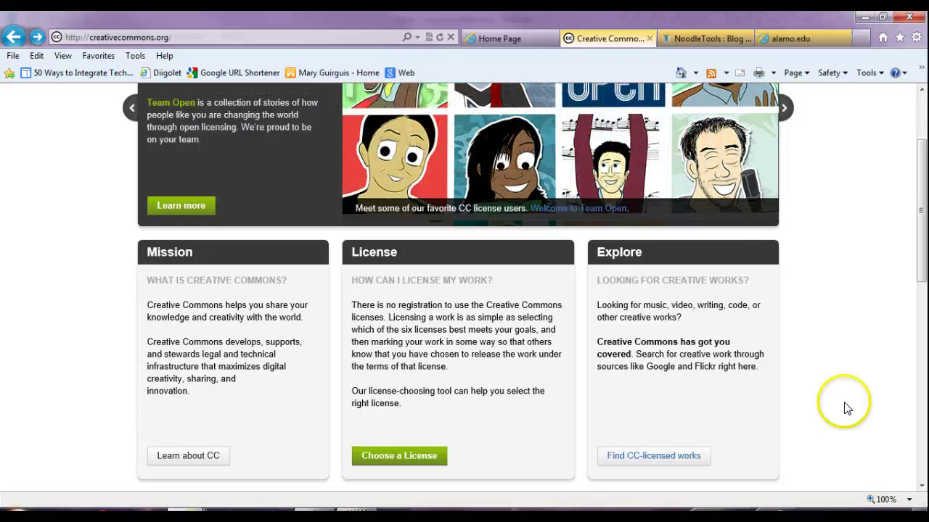
{"action": "scroll", "coordinate": [841, 414], "scroll_direction": "up", "scroll_amount": 2}
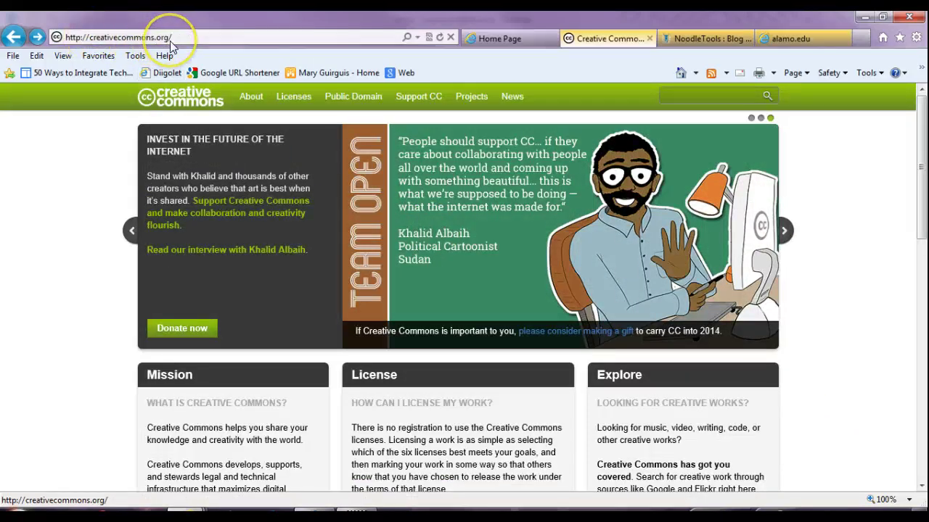
Open the Creative Commons search for CC-licensed works and search Google Images for "love".
{"action": "scroll", "coordinate": [806, 375], "scroll_direction": "down", "scroll_amount": 2}
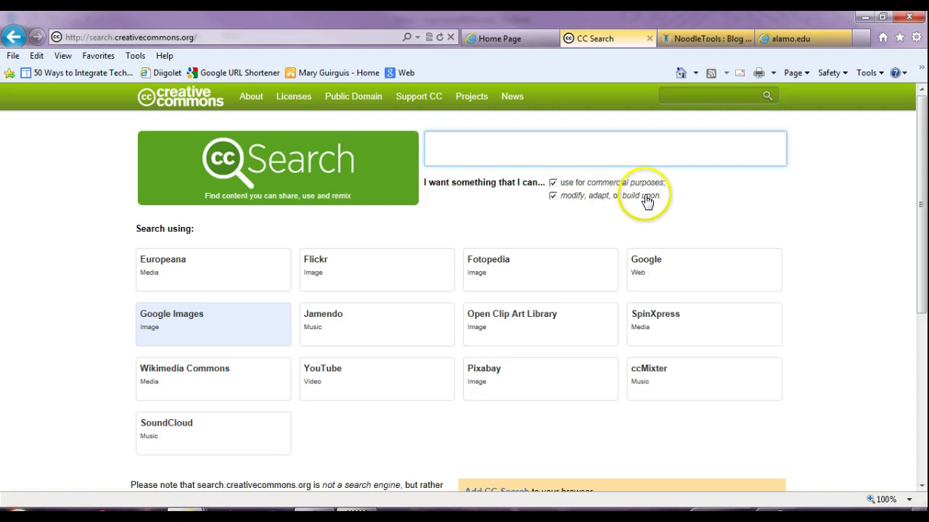
{"action": "left_click", "coordinate": [203, 331]}
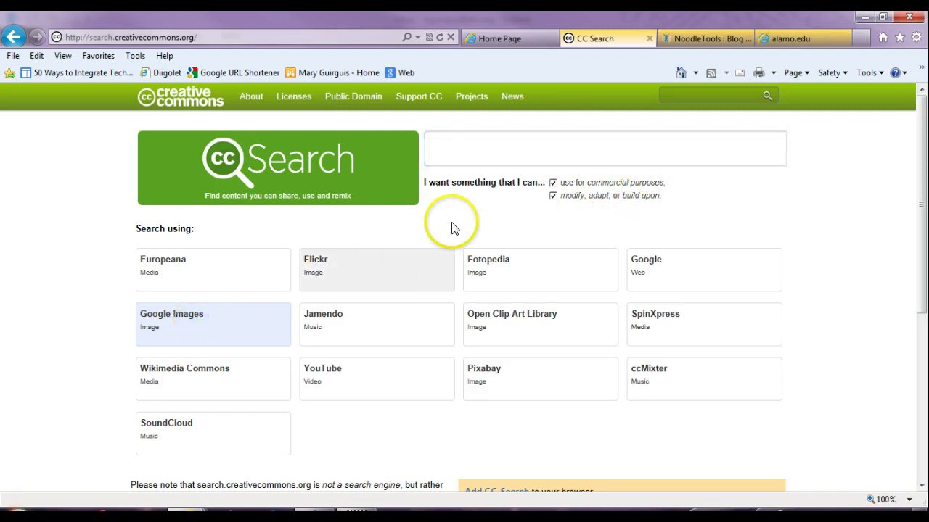
{"action": "left_click", "coordinate": [530, 155]}
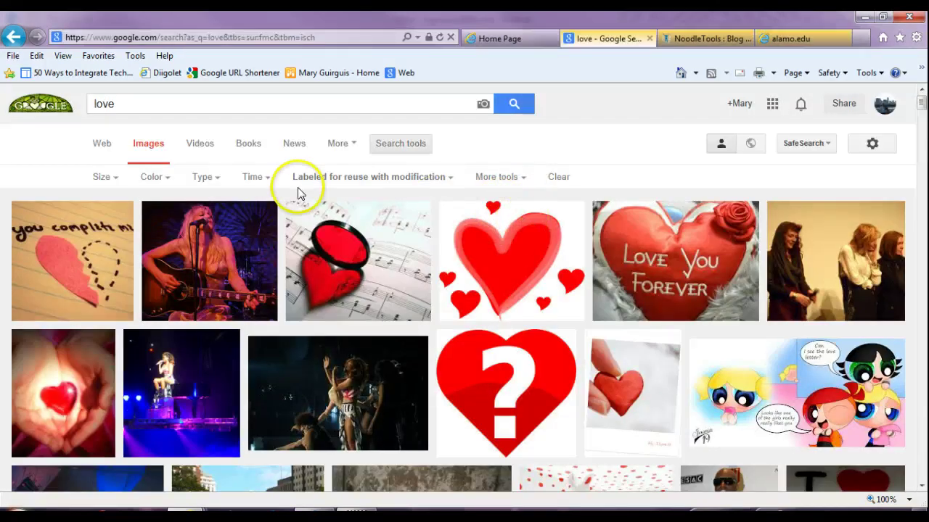
Examine the size, color, type, time, usage rights and additional filter options available for the image results.
{"action": "left_click", "coordinate": [114, 179]}
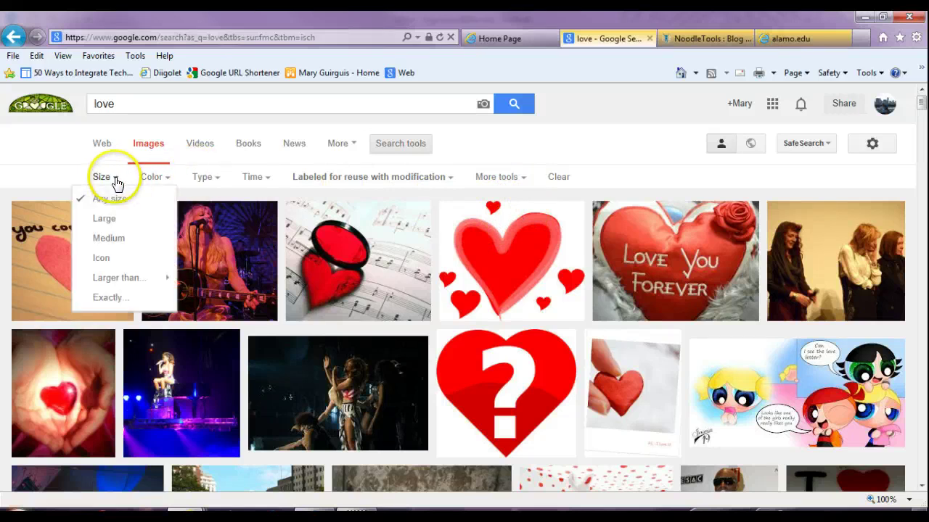
{"action": "left_click", "coordinate": [168, 179]}
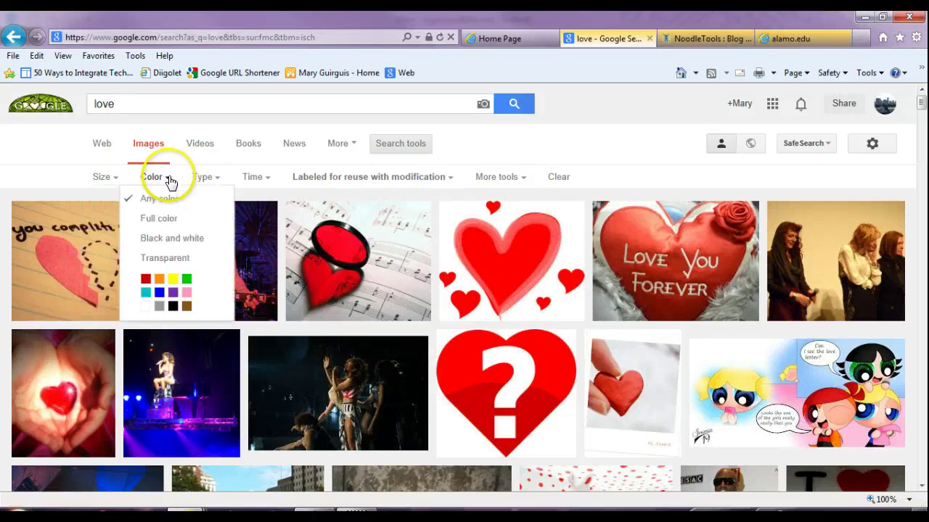
{"action": "left_click", "coordinate": [206, 177]}
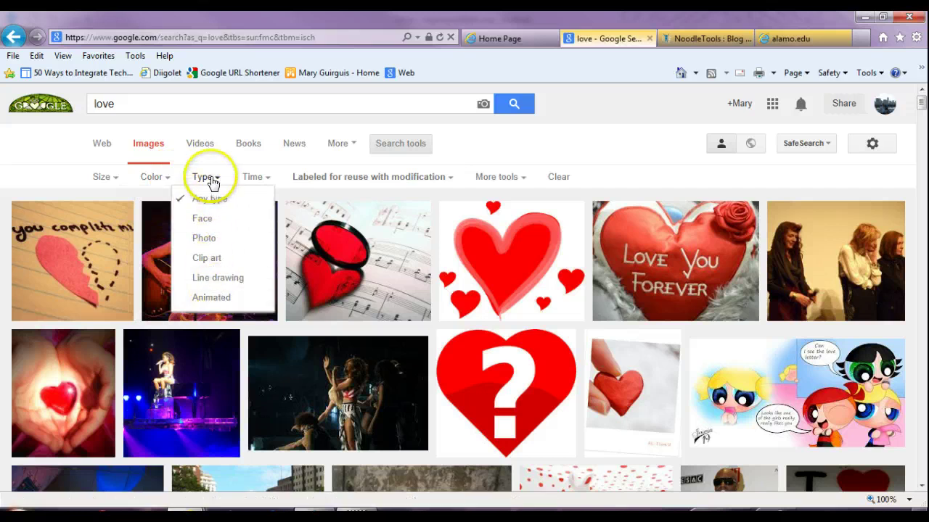
{"action": "left_click", "coordinate": [216, 176]}
{"action": "left_click", "coordinate": [260, 176]}
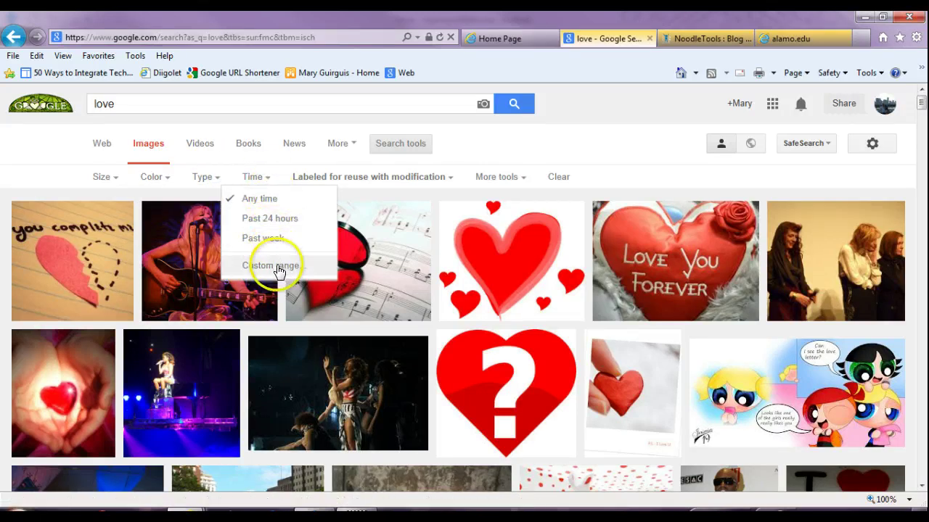
{"action": "left_click", "coordinate": [263, 178]}
{"action": "left_click", "coordinate": [448, 178]}
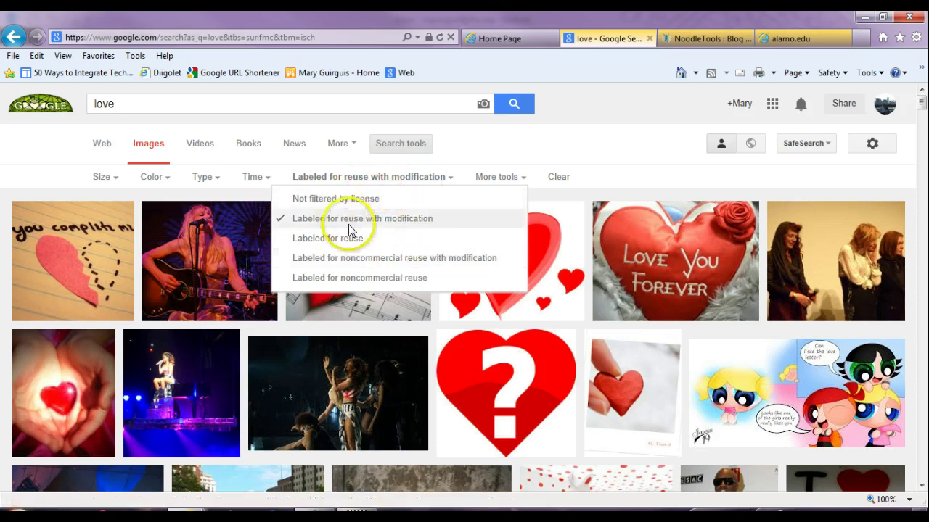
{"action": "left_click", "coordinate": [435, 179]}
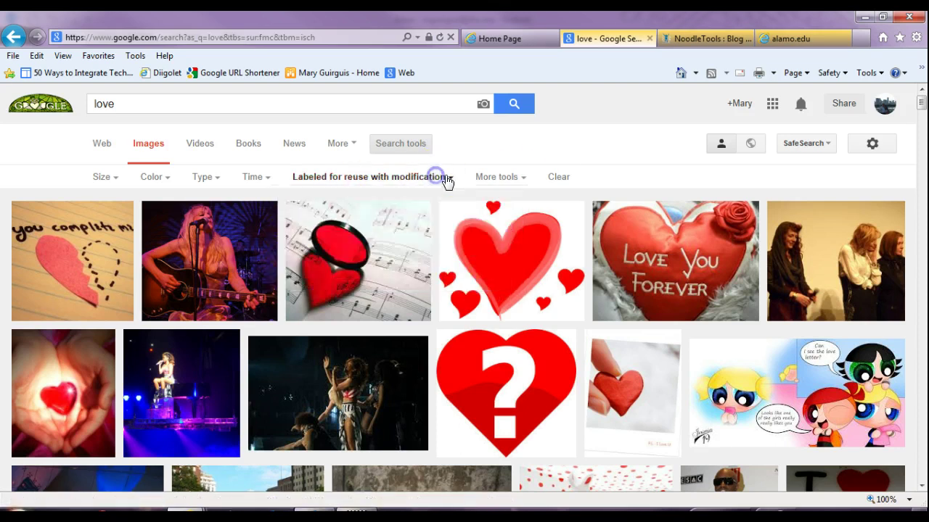
{"action": "left_click", "coordinate": [520, 182]}
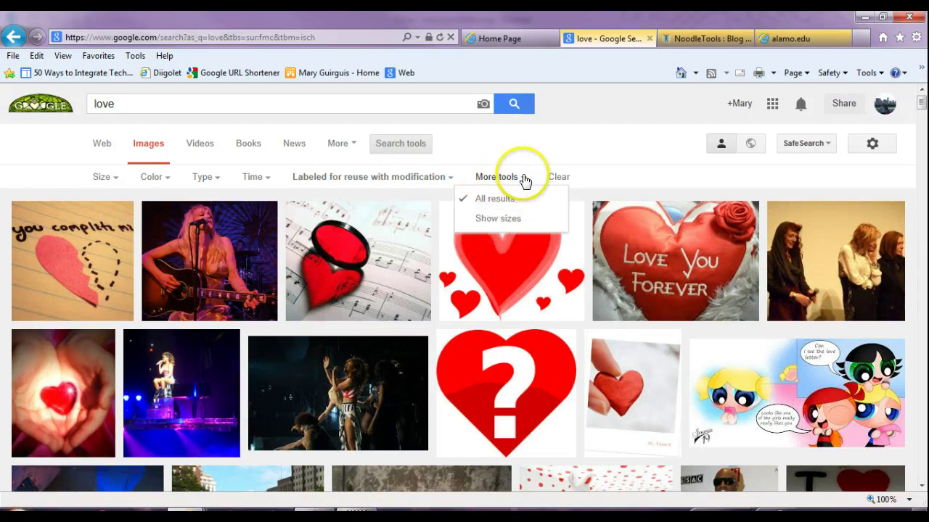
{"action": "left_click", "coordinate": [524, 180]}
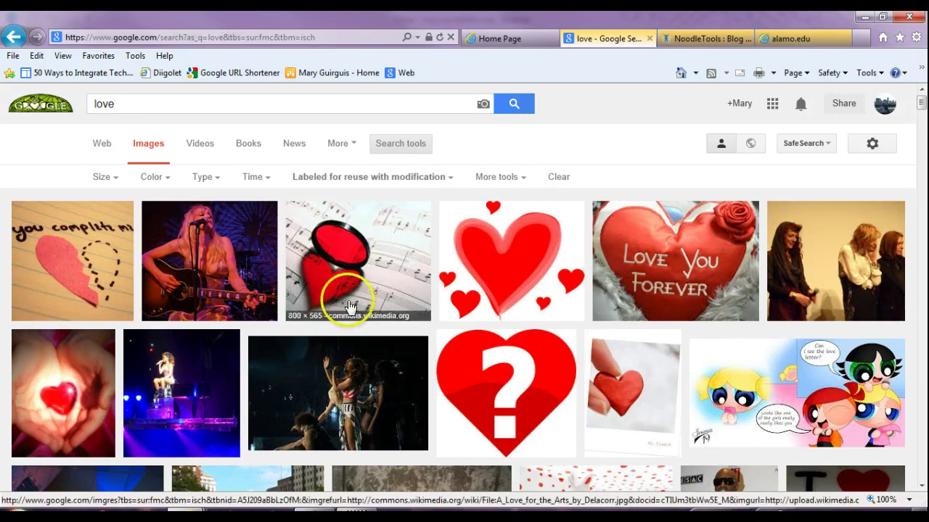
View the image of hands holding a red heart at full size and inspect its file properties.
{"action": "left_click", "coordinate": [63, 395]}
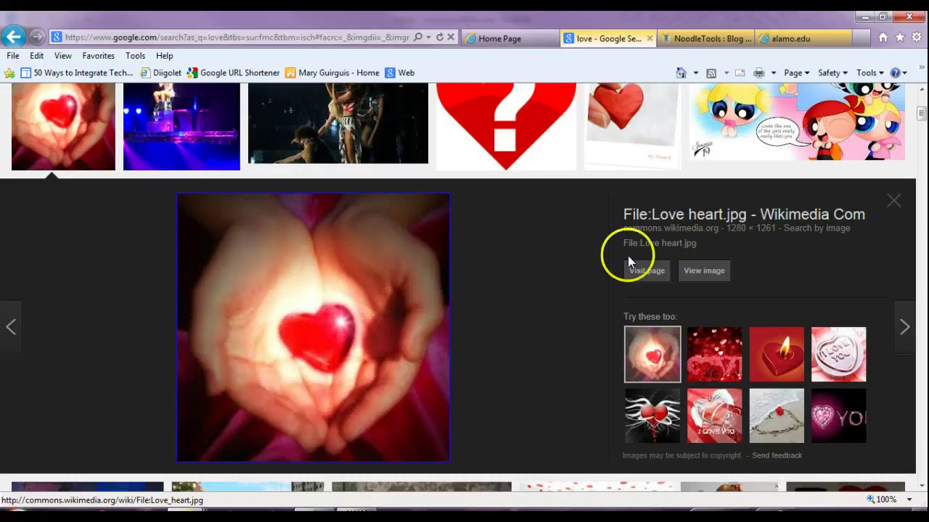
{"action": "left_click", "coordinate": [704, 270]}
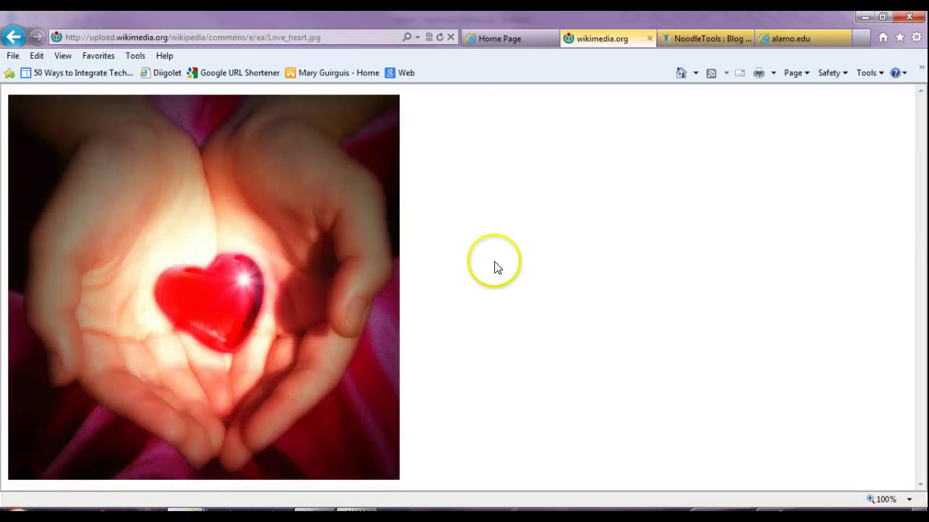
{"action": "right_click", "coordinate": [160, 195]}
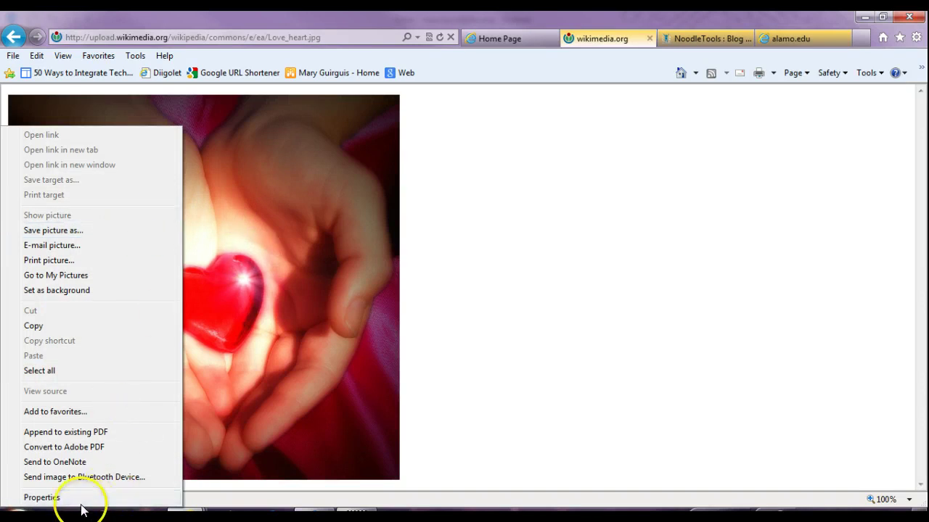
{"action": "left_click", "coordinate": [42, 498]}
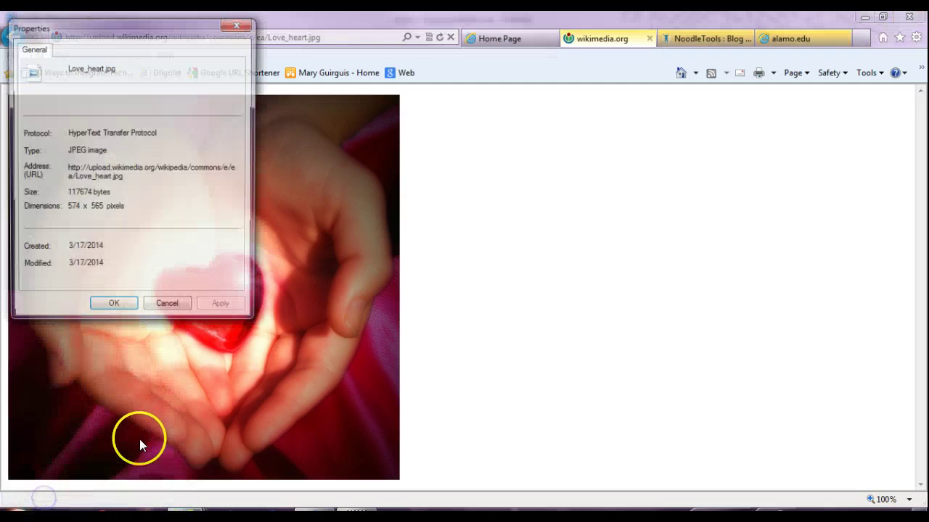
{"action": "left_click_drag", "start_coordinate": [114, 32], "coordinate": [140, 76]}
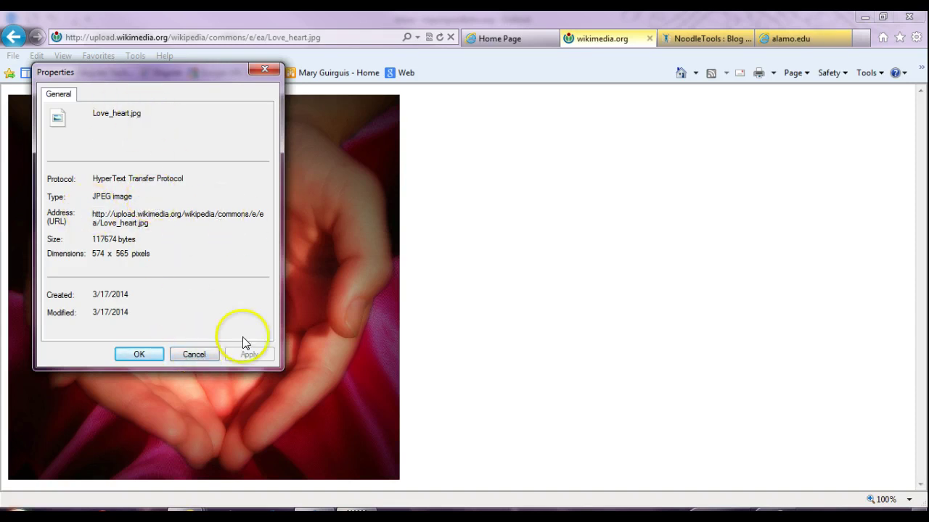
{"action": "left_click", "coordinate": [212, 354]}
Return to the image results and visit the Wikimedia Commons source page of the hands-and-heart image.
{"action": "left_click", "coordinate": [14, 42]}
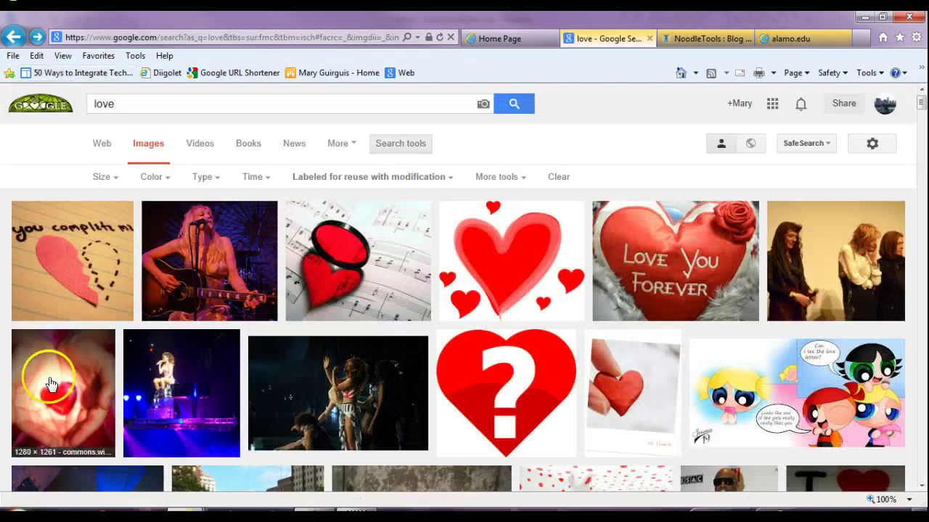
{"action": "left_click", "coordinate": [65, 376]}
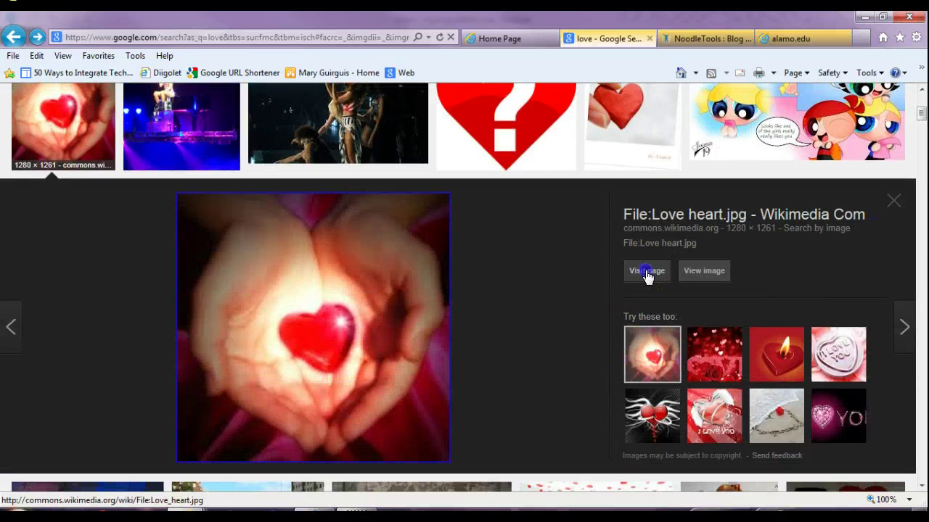
{"action": "left_click", "coordinate": [646, 272]}
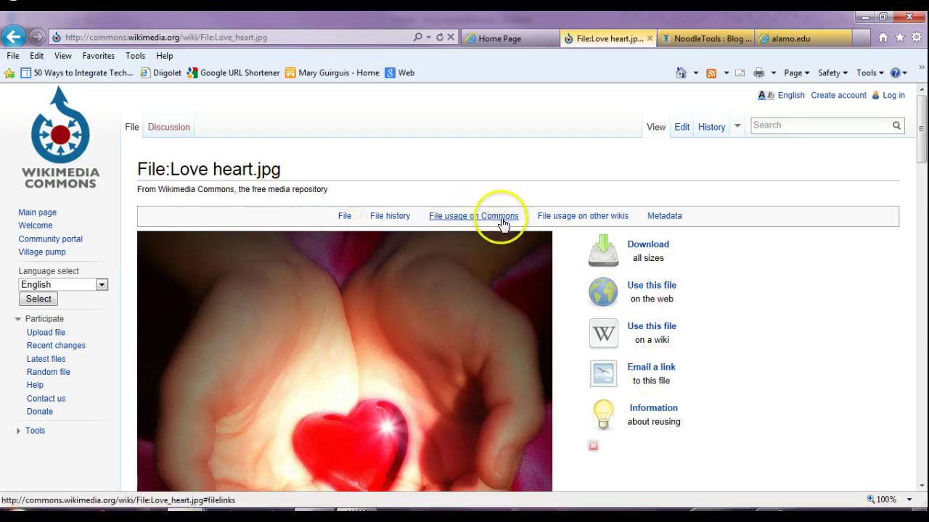
Examine the Love heart.jpg page for its description, date, source, author, licensing conditions and file history.
{"action": "scroll", "coordinate": [336, 244], "scroll_direction": "down", "scroll_amount": 6}
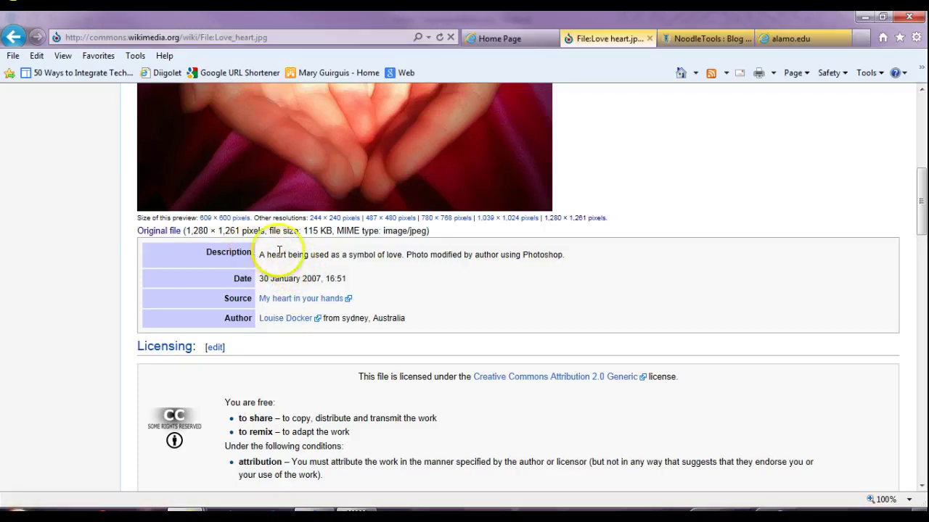
{"action": "scroll", "coordinate": [334, 396], "scroll_direction": "down", "scroll_amount": 3}
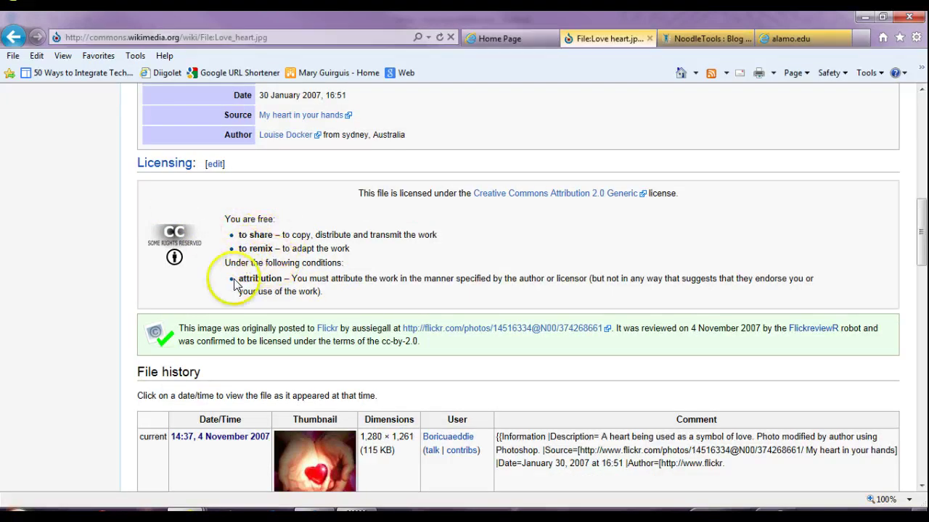
{"action": "scroll", "coordinate": [366, 329], "scroll_direction": "down", "scroll_amount": 3}
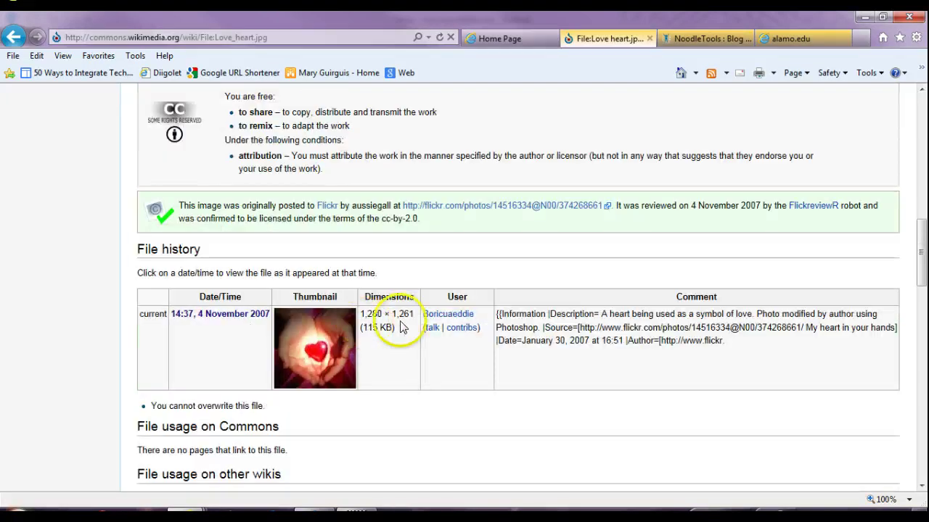
{"action": "scroll", "coordinate": [415, 327], "scroll_direction": "down", "scroll_amount": 3}
{"action": "scroll", "coordinate": [413, 327], "scroll_direction": "up", "scroll_amount": 12}
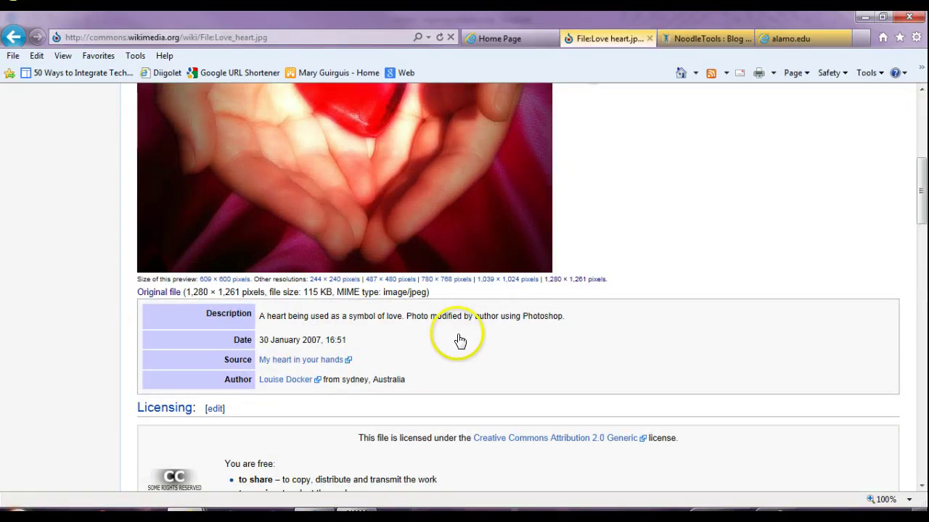
{"action": "scroll", "coordinate": [450, 337], "scroll_direction": "up", "scroll_amount": 6}
{"action": "scroll", "coordinate": [484, 333], "scroll_direction": "up", "scroll_amount": 4}
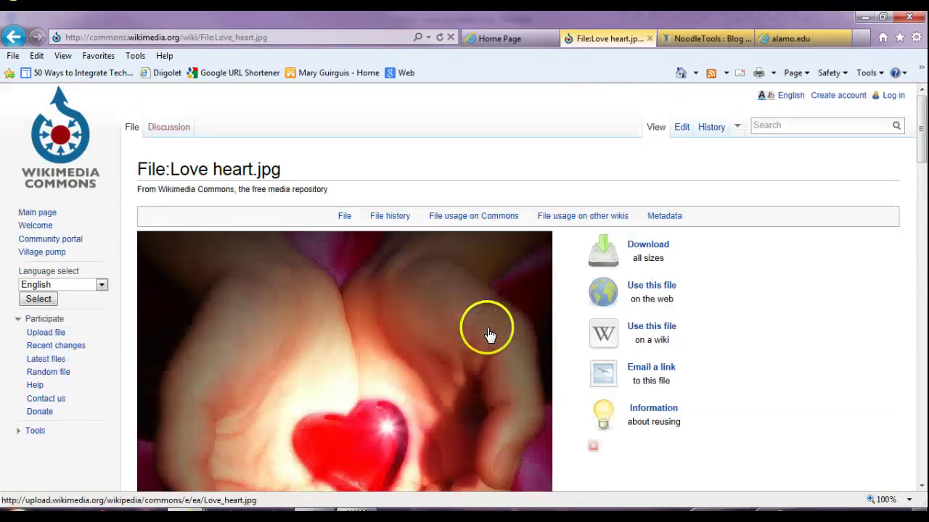
{"action": "scroll", "coordinate": [450, 356], "scroll_direction": "down", "scroll_amount": 2}
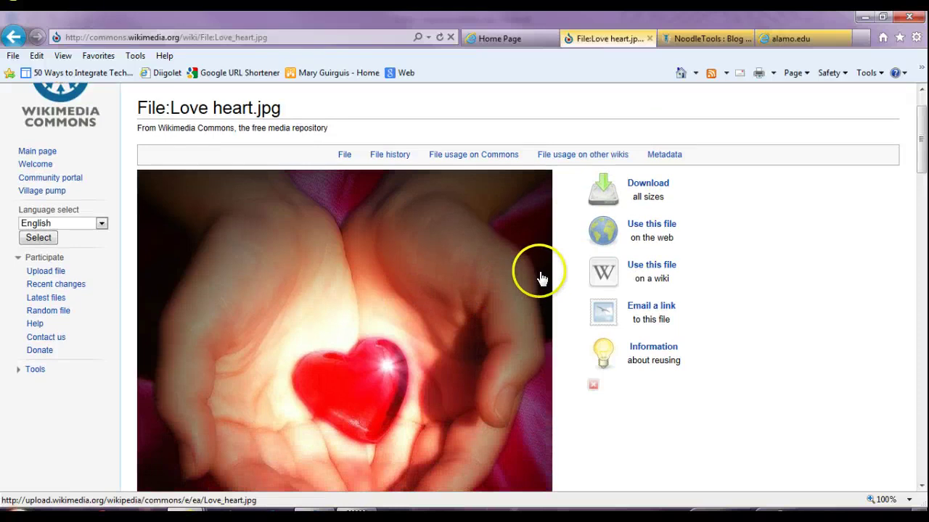
{"action": "scroll", "coordinate": [540, 278], "scroll_direction": "down", "scroll_amount": 2}
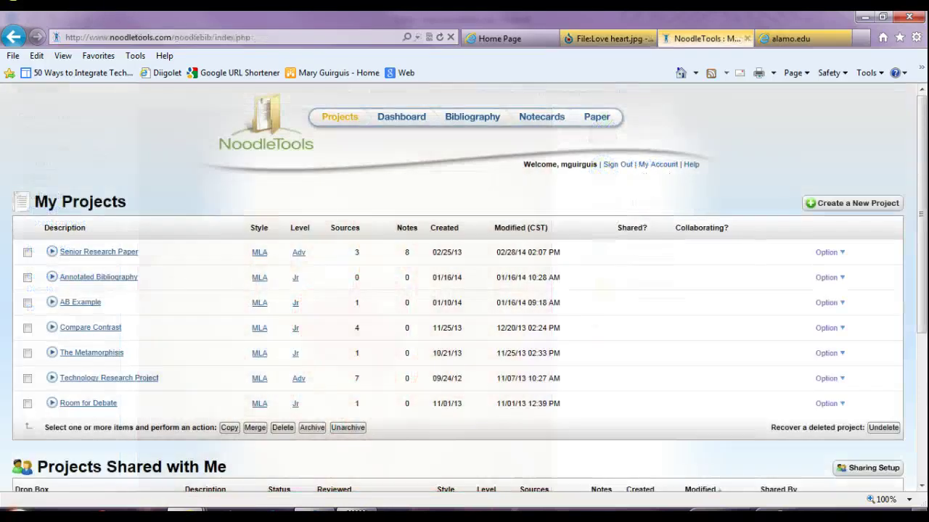
Create a NoodleTools project described as "Theme Presentation" with MLA style at Junior level, and open its bibliography.
{"action": "left_click", "coordinate": [825, 209]}
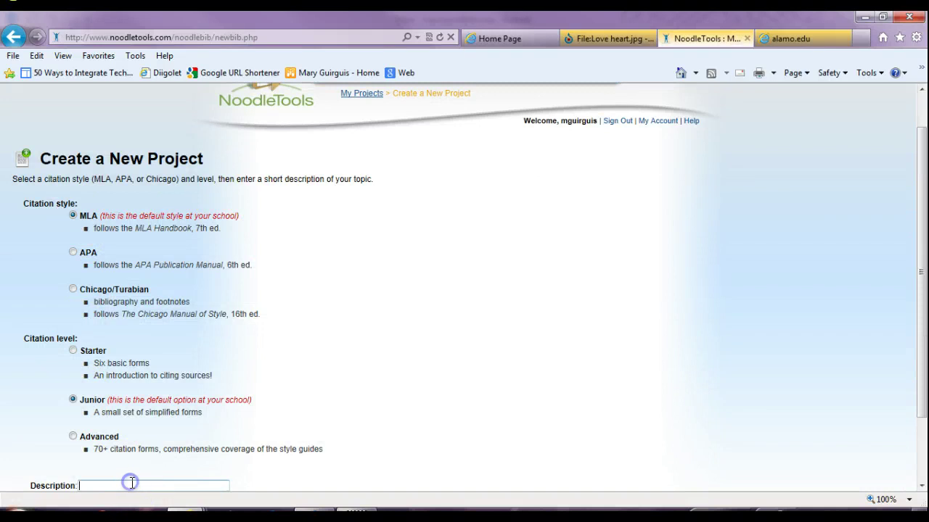
{"action": "scroll", "coordinate": [131, 482], "scroll_direction": "down", "scroll_amount": 2}
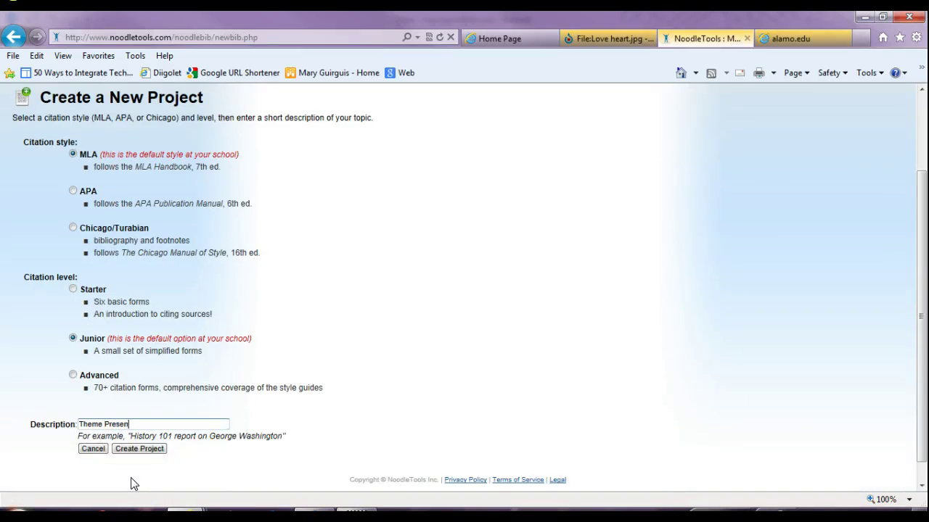
{"action": "left_click", "coordinate": [142, 448]}
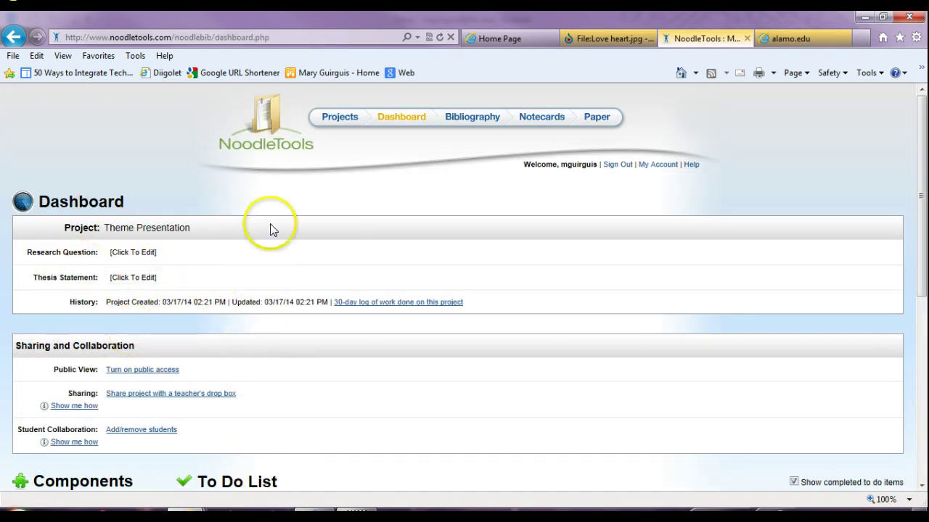
{"action": "left_click", "coordinate": [477, 122]}
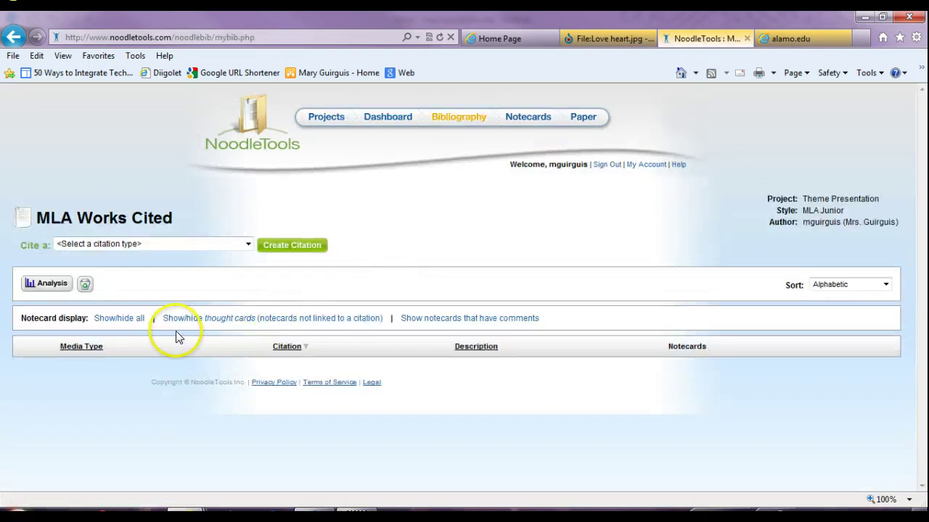
Start a new citation of the type Photo or Image (Born Digital) in the MLA Works Cited list.
{"action": "left_click", "coordinate": [157, 246]}
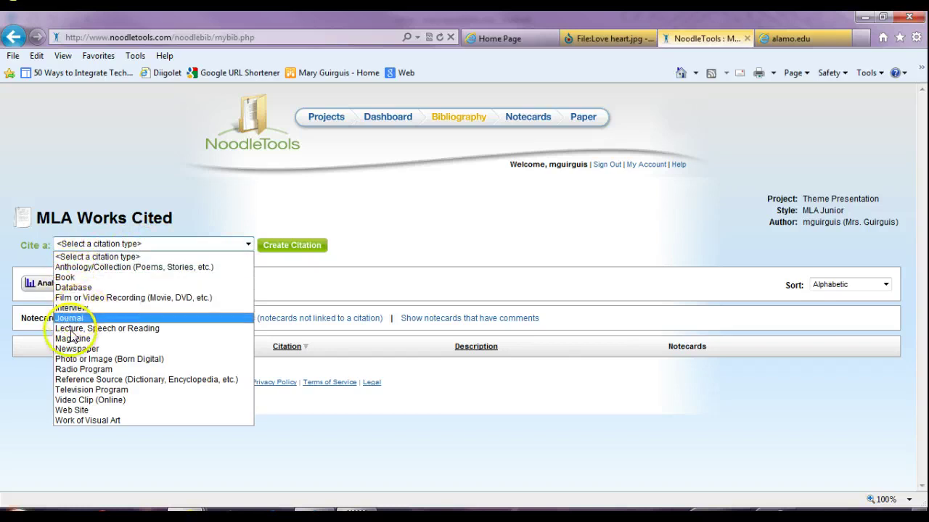
{"action": "left_click", "coordinate": [154, 364]}
{"action": "left_click", "coordinate": [290, 246]}
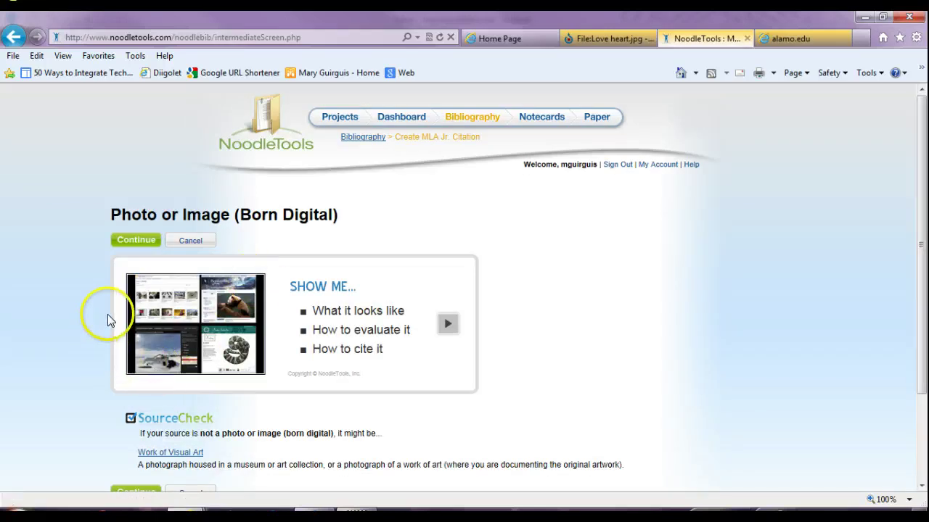
Read through the Show Me slides on identifying, evaluating and citing born digital images, and close the guide.
{"action": "scroll", "coordinate": [108, 327], "scroll_direction": "down", "scroll_amount": 1}
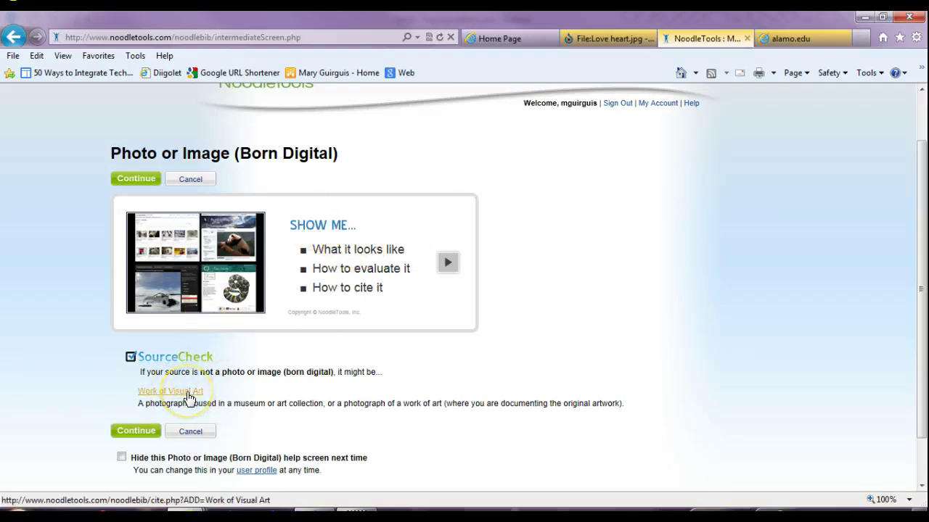
{"action": "left_click", "coordinate": [450, 267]}
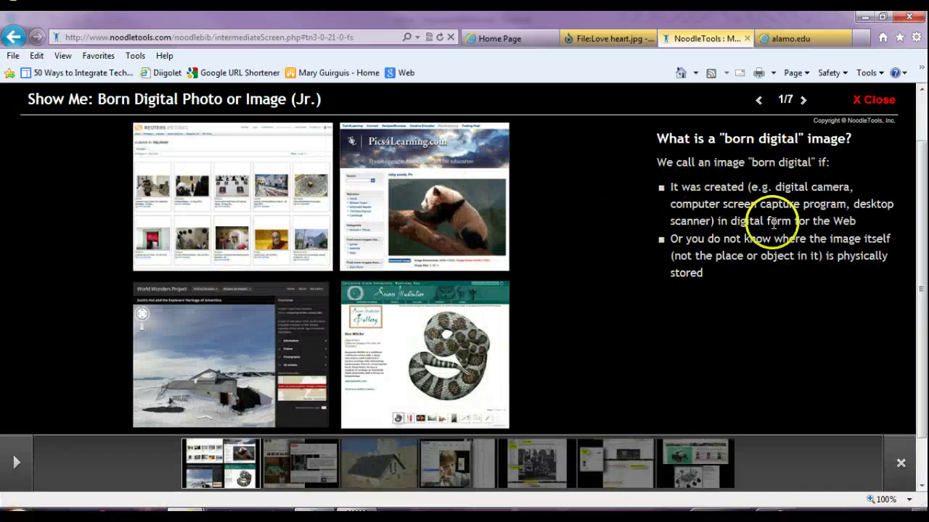
{"action": "left_click", "coordinate": [803, 98]}
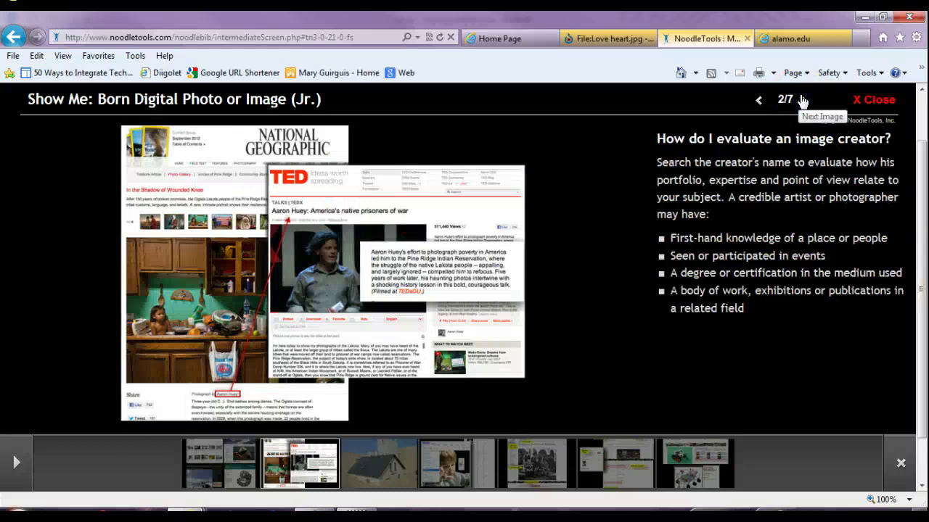
{"action": "left_click", "coordinate": [802, 100]}
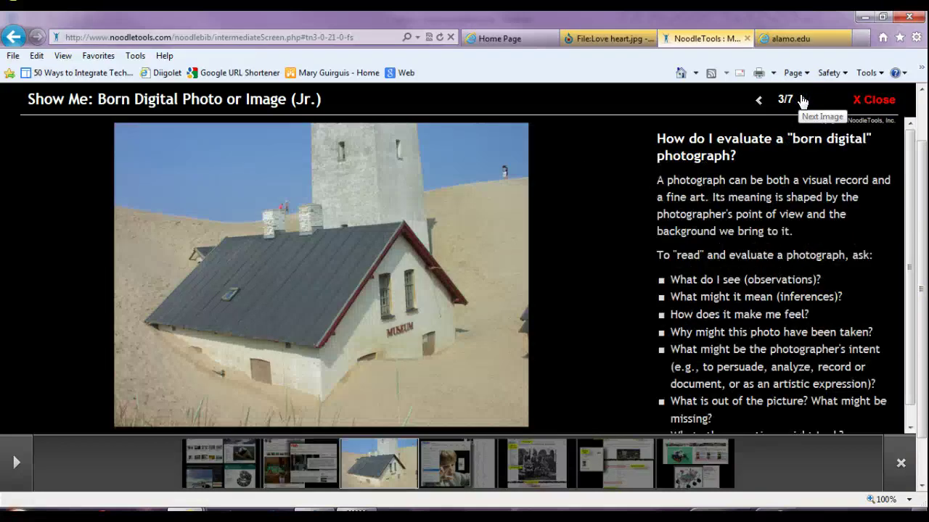
{"action": "left_click", "coordinate": [802, 100]}
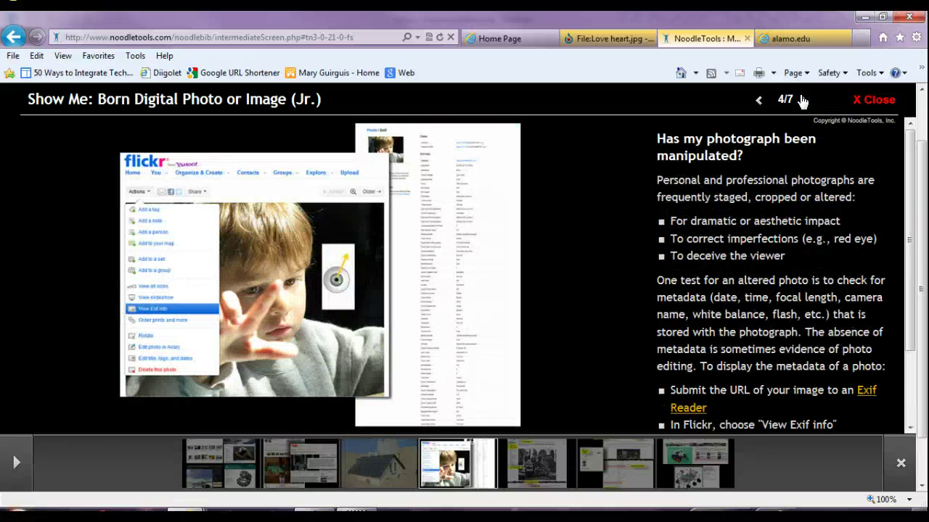
{"action": "left_click", "coordinate": [802, 100]}
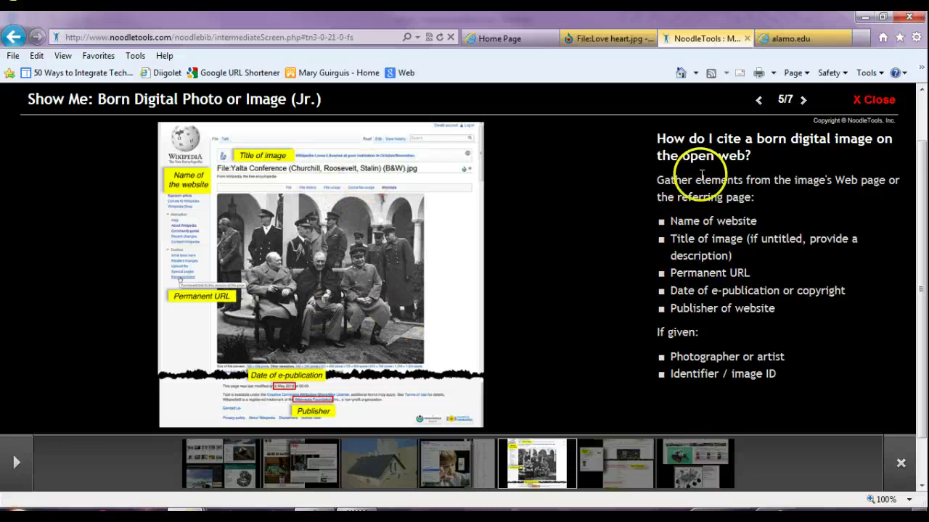
{"action": "left_click", "coordinate": [804, 101]}
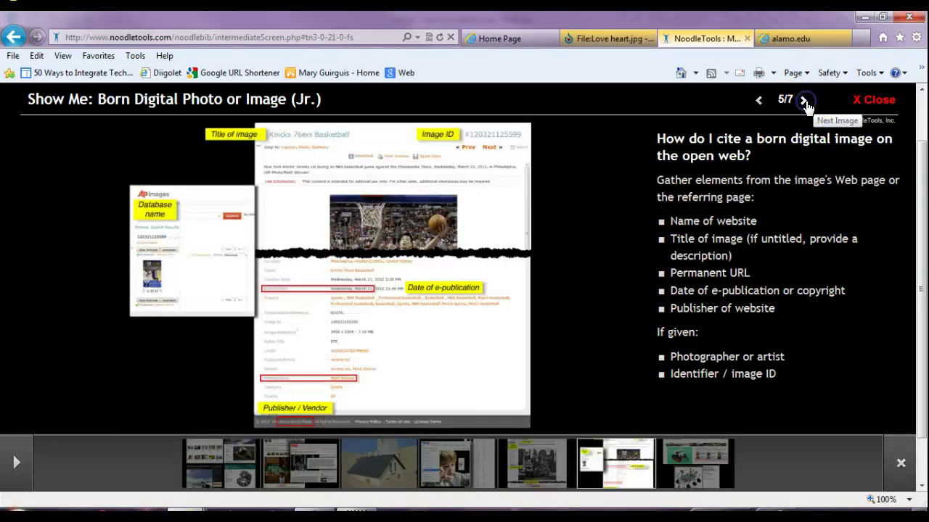
{"action": "left_click", "coordinate": [804, 101]}
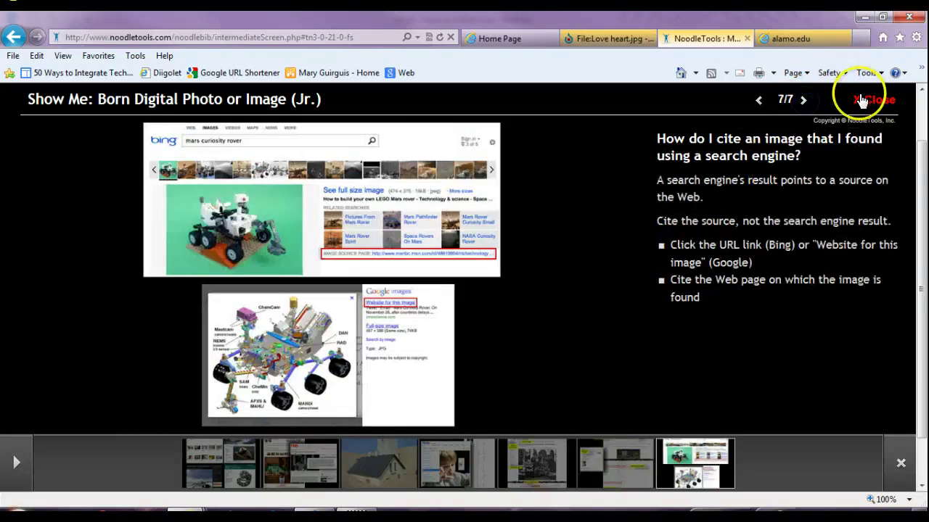
{"action": "left_click", "coordinate": [862, 100]}
Continue to the citation form and review the guidance for its site name, publisher, e-publication date, URL, artist and photograph title fields.
{"action": "scroll", "coordinate": [185, 386], "scroll_direction": "down", "scroll_amount": 1}
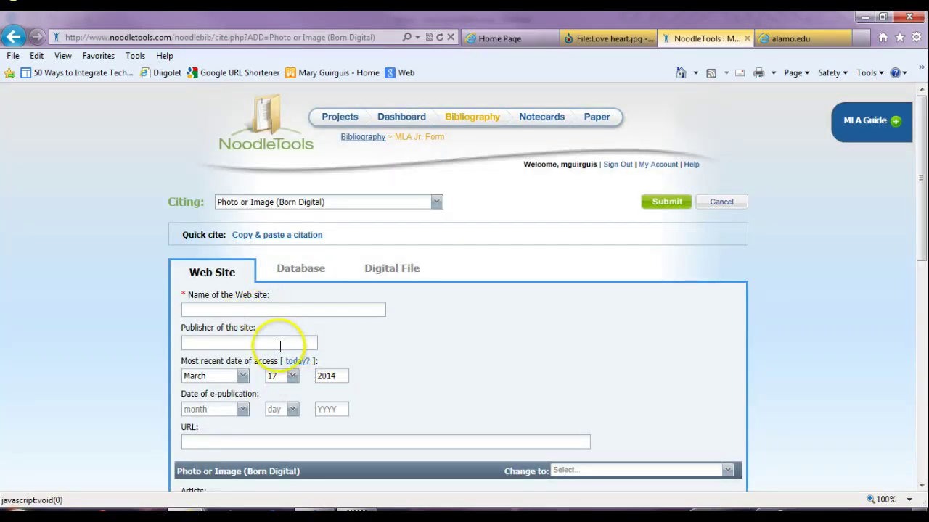
{"action": "left_click", "coordinate": [257, 310]}
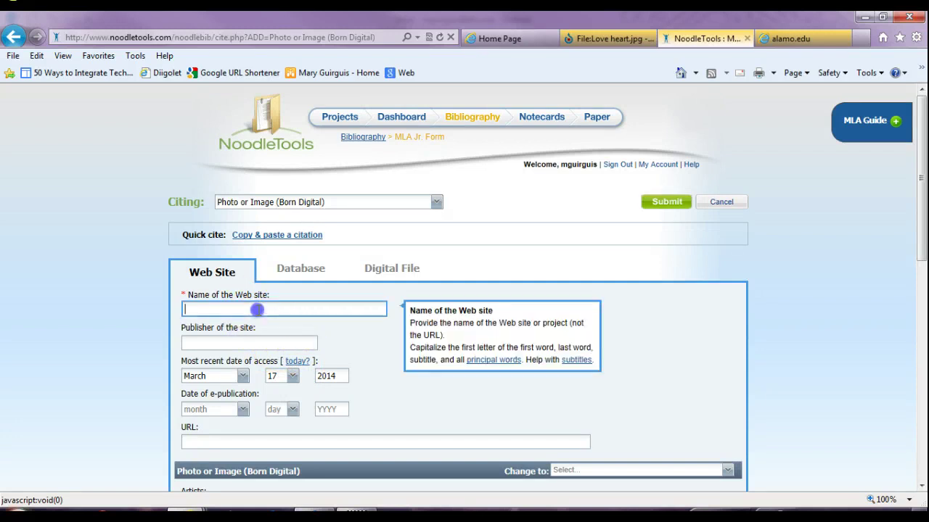
{"action": "scroll", "coordinate": [259, 310], "scroll_direction": "down", "scroll_amount": 1}
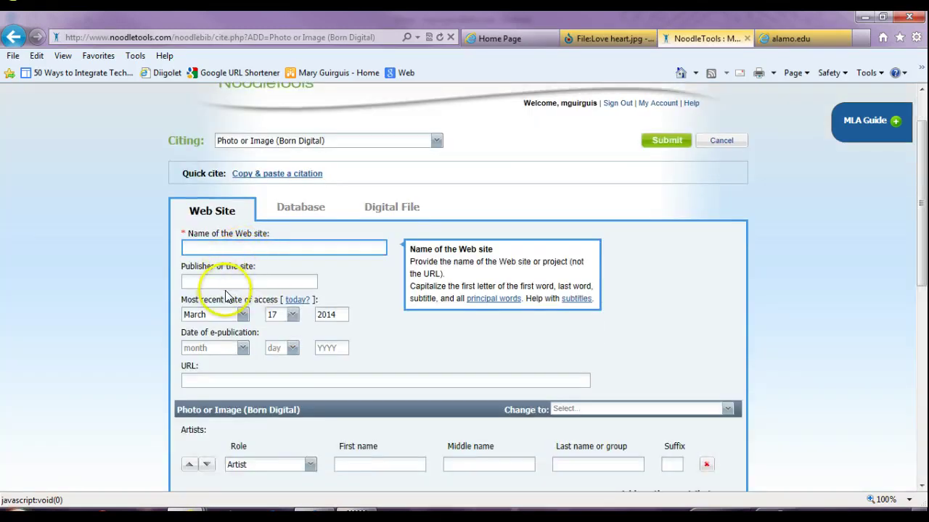
{"action": "left_click", "coordinate": [239, 279]}
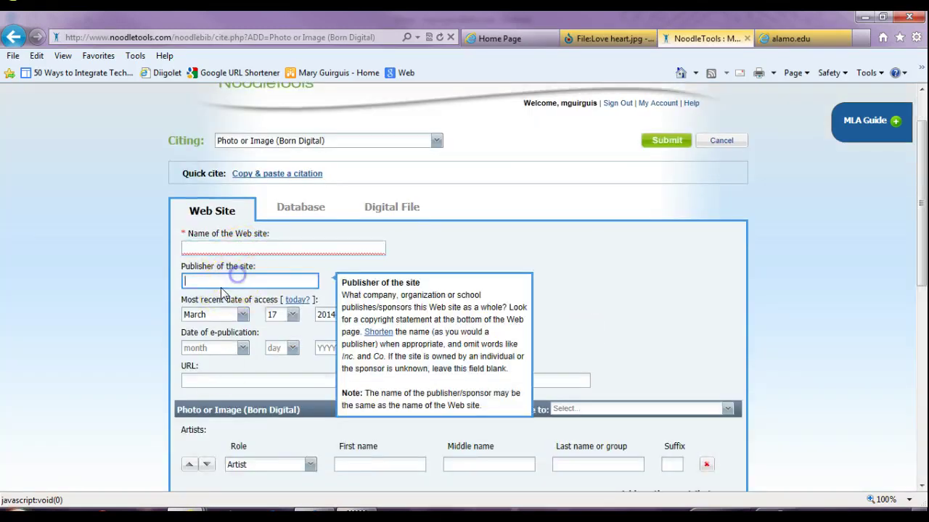
{"action": "left_click", "coordinate": [216, 349]}
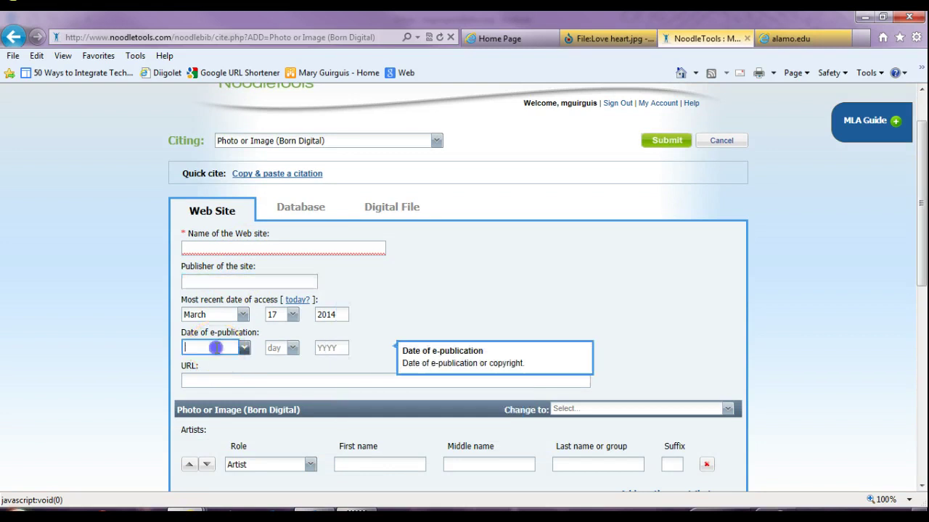
{"action": "left_click", "coordinate": [294, 380]}
{"action": "scroll", "coordinate": [294, 380], "scroll_direction": "down", "scroll_amount": 2}
{"action": "left_click", "coordinate": [381, 341]}
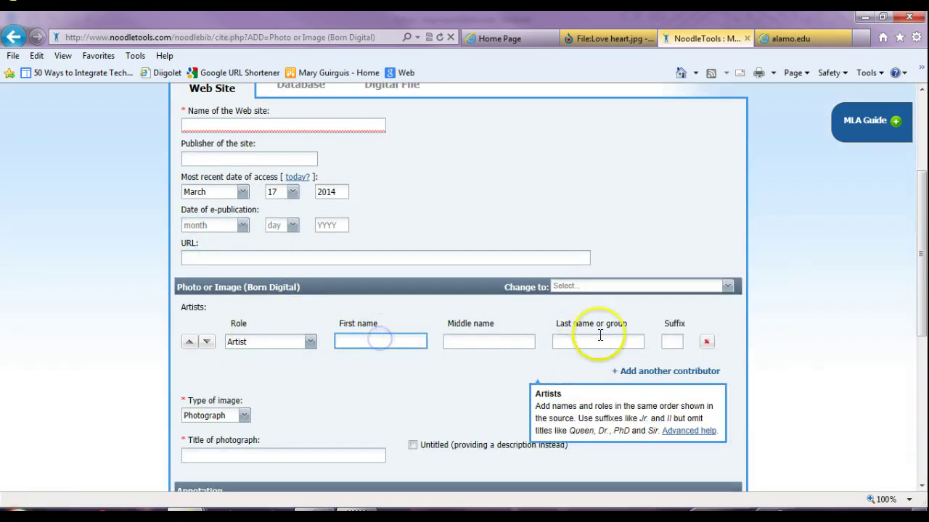
{"action": "scroll", "coordinate": [526, 369], "scroll_direction": "down", "scroll_amount": 3}
{"action": "left_click", "coordinate": [254, 333]}
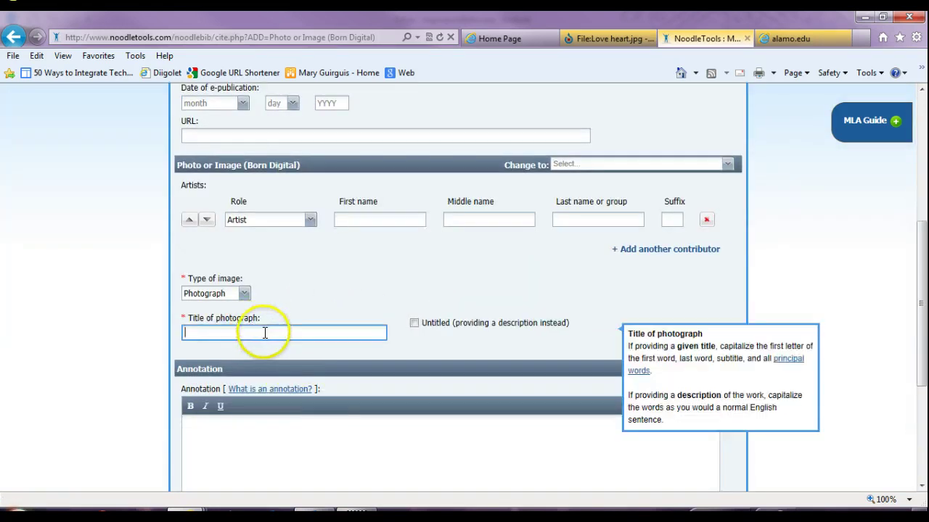
{"action": "scroll", "coordinate": [330, 315], "scroll_direction": "up", "scroll_amount": 7}
{"action": "scroll", "coordinate": [508, 218], "scroll_direction": "down", "scroll_amount": 3}
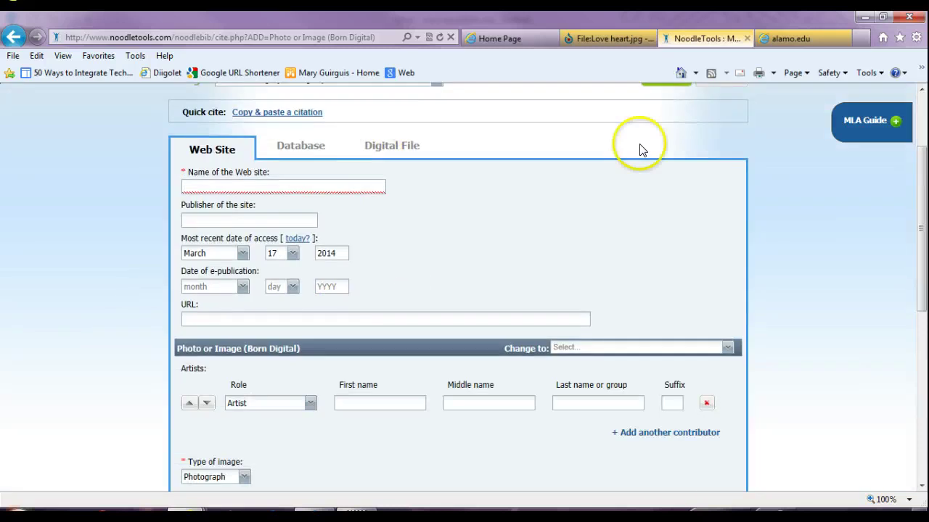
Copy "Wikimedia Commons" from the Love heart.jpg page into the citation's Name of the Web site field.
{"action": "left_click", "coordinate": [601, 38]}
{"action": "scroll", "coordinate": [495, 249], "scroll_direction": "down", "scroll_amount": 8}
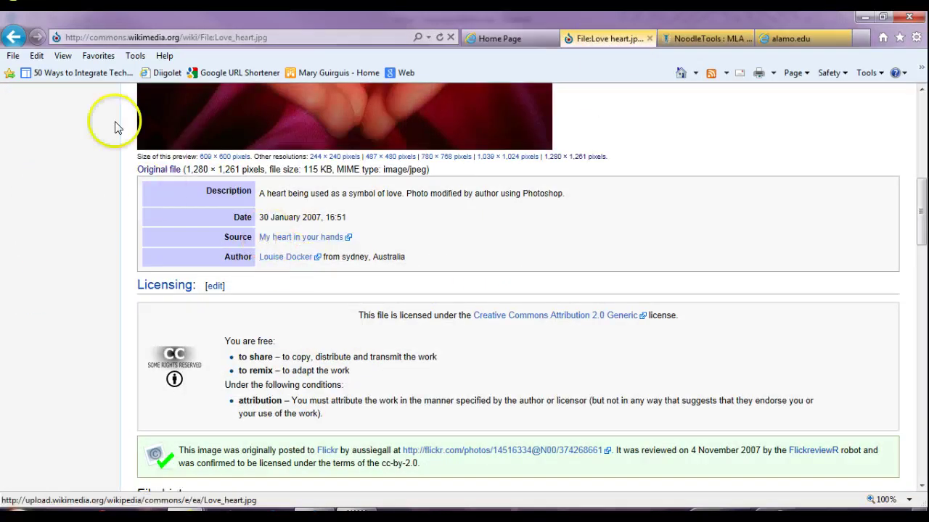
{"action": "scroll", "coordinate": [244, 174], "scroll_direction": "down", "scroll_amount": 10}
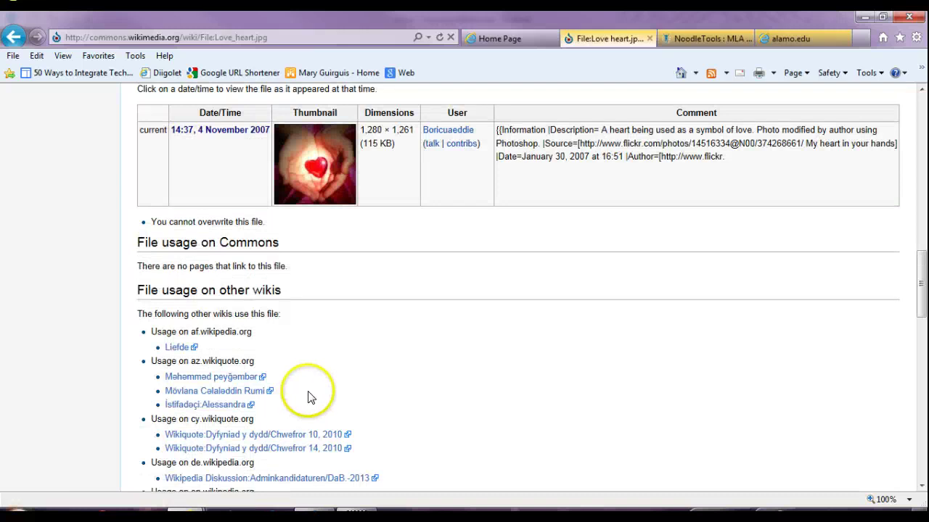
{"action": "scroll", "coordinate": [286, 369], "scroll_direction": "up", "scroll_amount": 18}
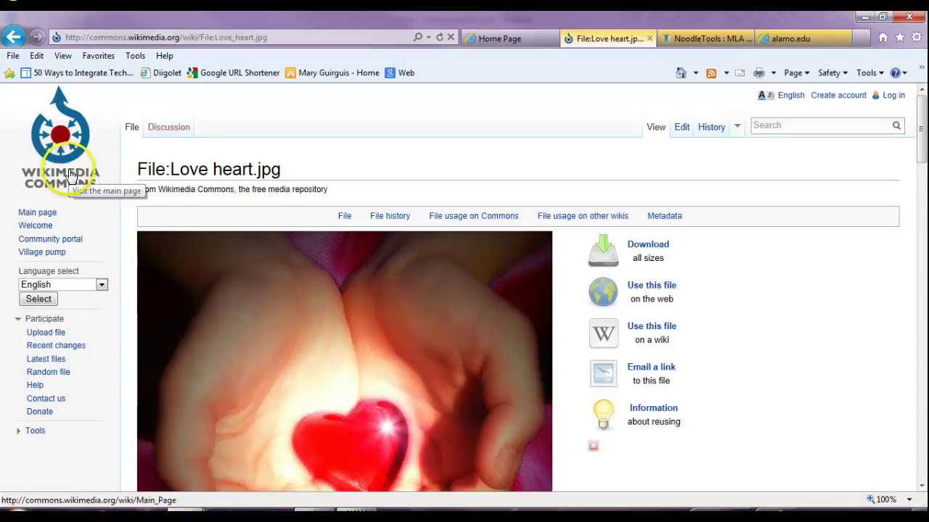
{"action": "left_click_drag", "start_coordinate": [158, 190], "coordinate": [223, 190]}
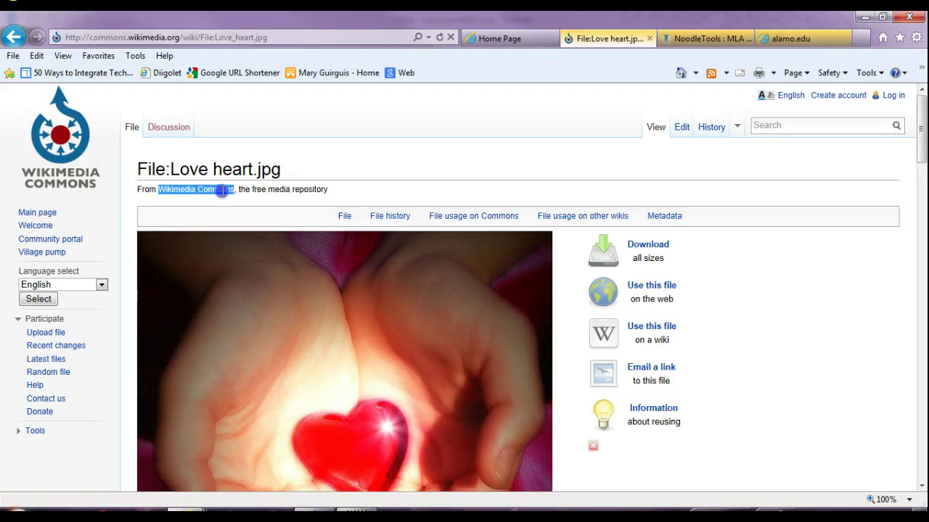
{"action": "right_click", "coordinate": [220, 191]}
{"action": "left_click", "coordinate": [184, 217]}
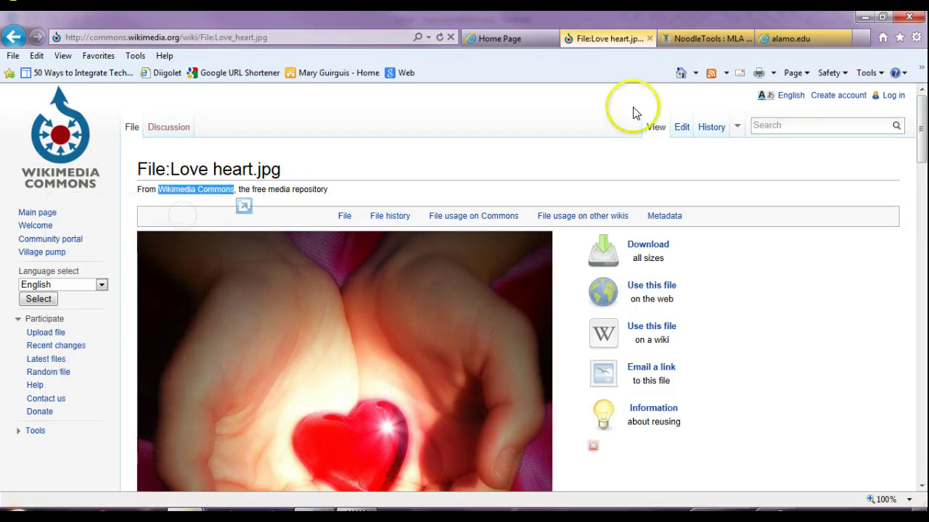
{"action": "left_click", "coordinate": [709, 39]}
{"action": "left_click", "coordinate": [304, 182]}
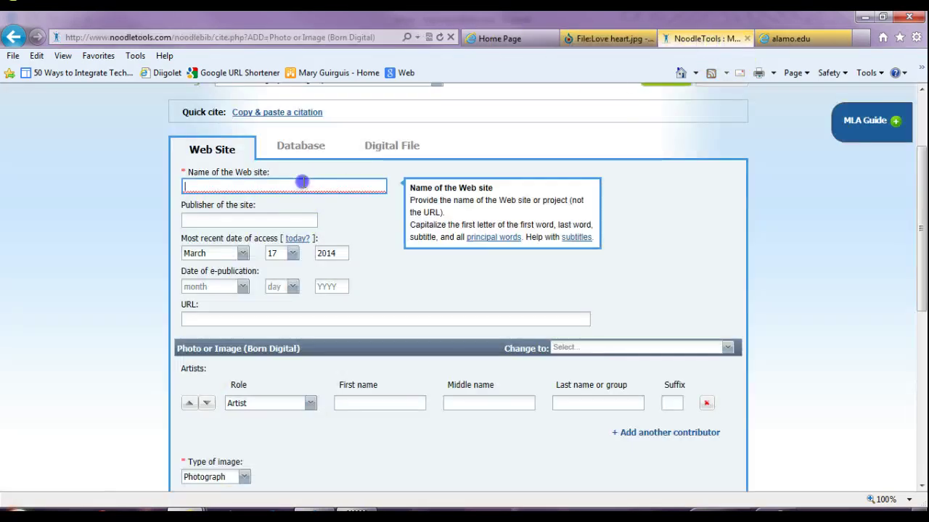
Check the Love heart.jpg page down to its footer for the publisher and enter Wikimedia as the publisher of the site.
{"action": "left_click", "coordinate": [304, 220]}
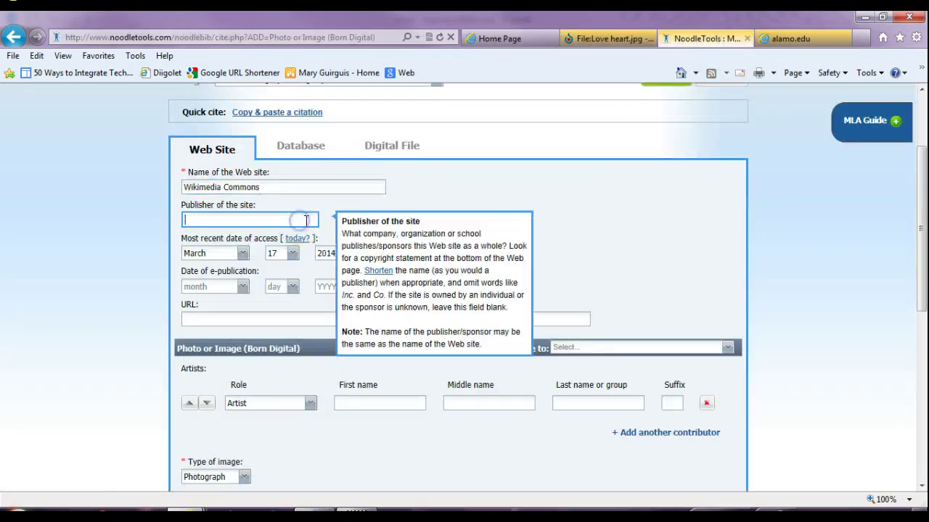
{"action": "left_click", "coordinate": [606, 39]}
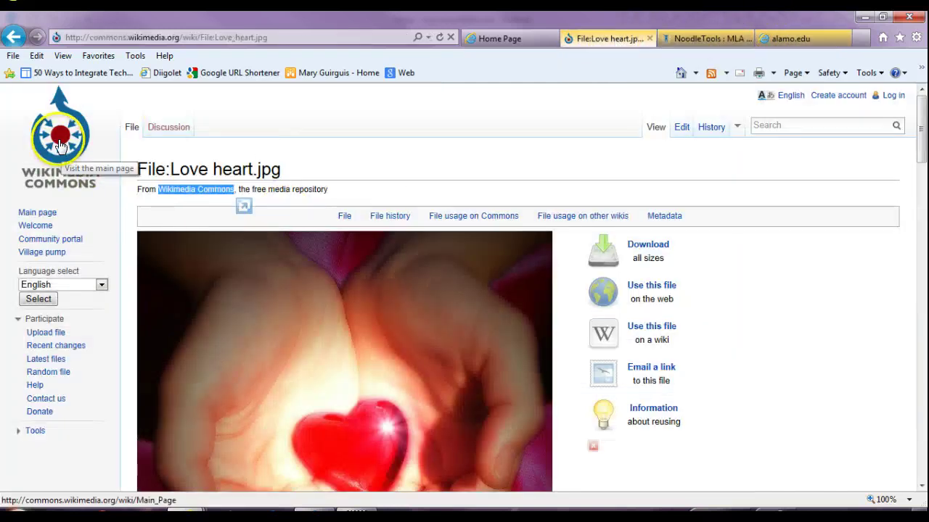
{"action": "scroll", "coordinate": [498, 240], "scroll_direction": "down", "scroll_amount": 15}
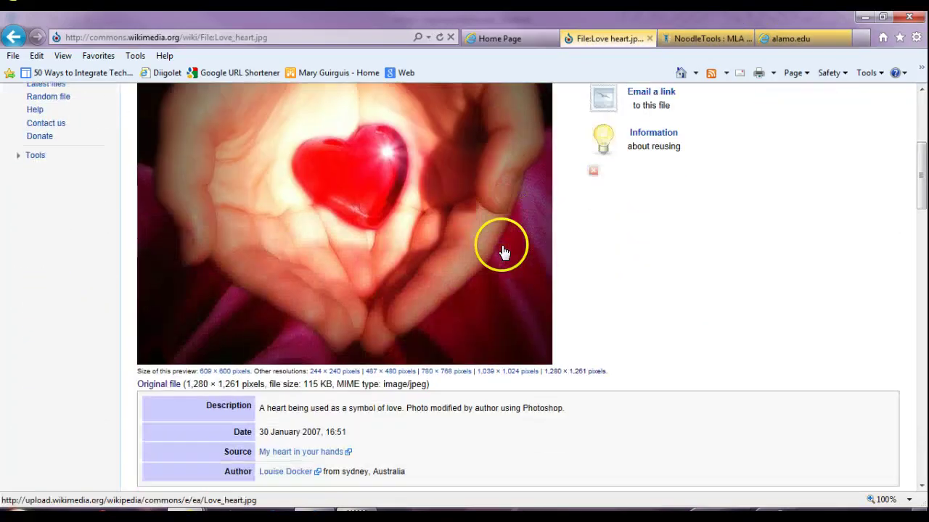
{"action": "scroll", "coordinate": [500, 253], "scroll_direction": "down", "scroll_amount": 20}
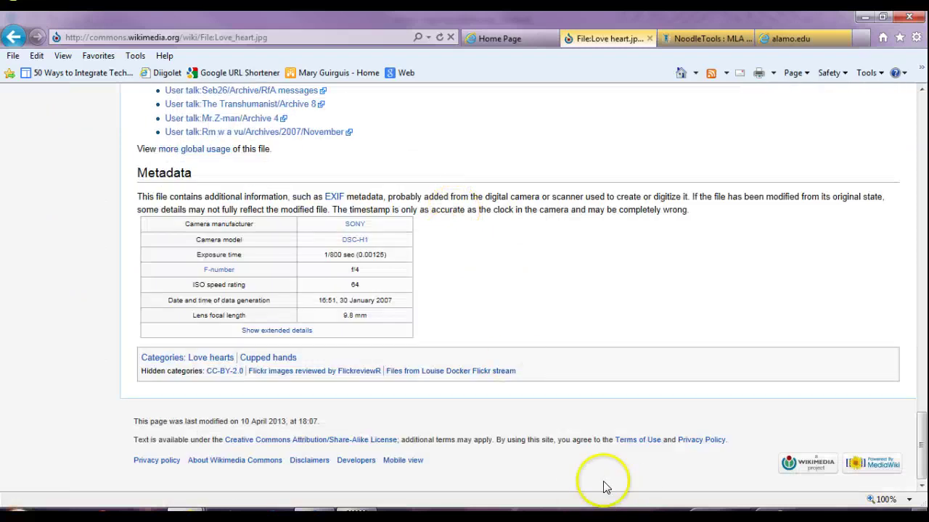
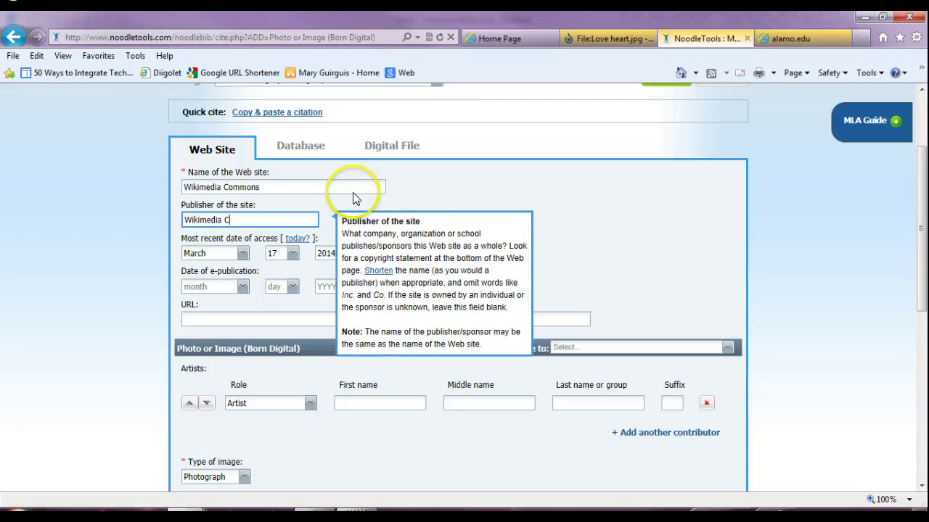
Look up the photo's generation date in the Love heart.jpg metadata and return to the citation form.
{"action": "left_click", "coordinate": [573, 38]}
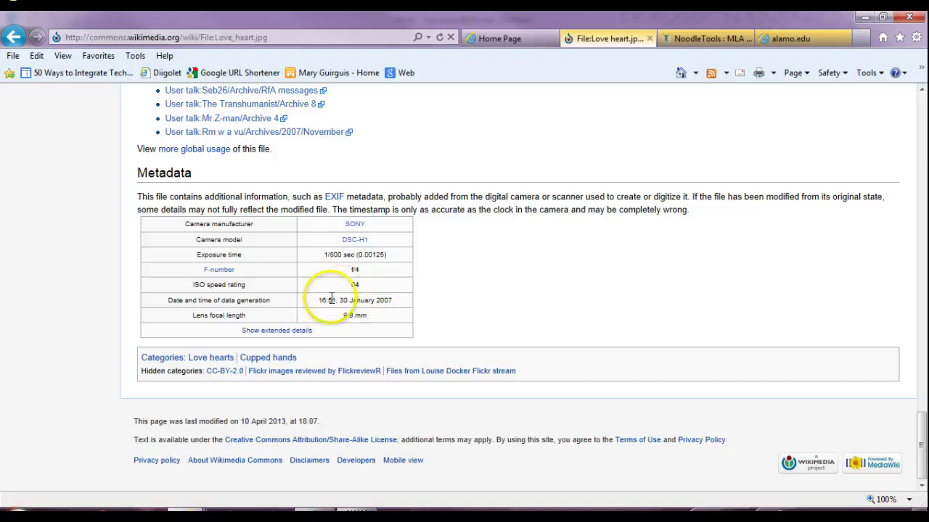
{"action": "left_click_drag", "start_coordinate": [363, 303], "coordinate": [335, 302]}
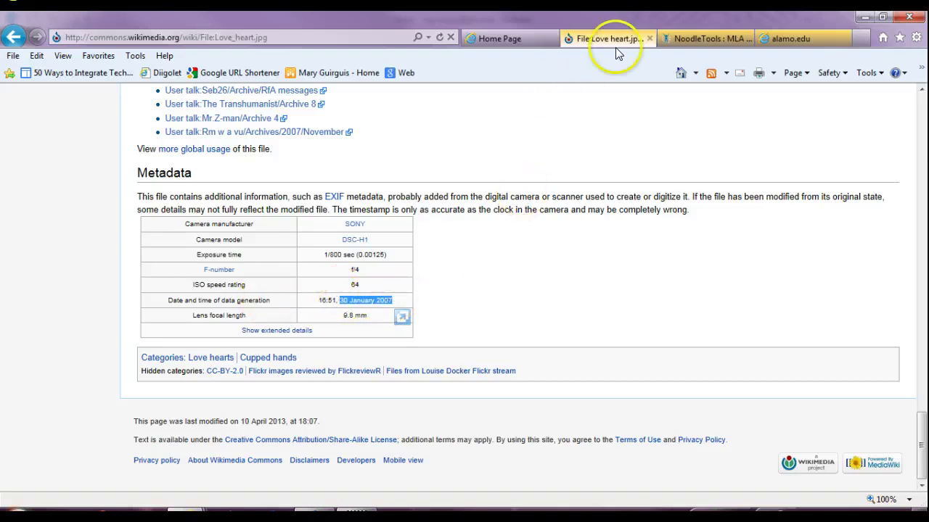
{"action": "left_click", "coordinate": [678, 41]}
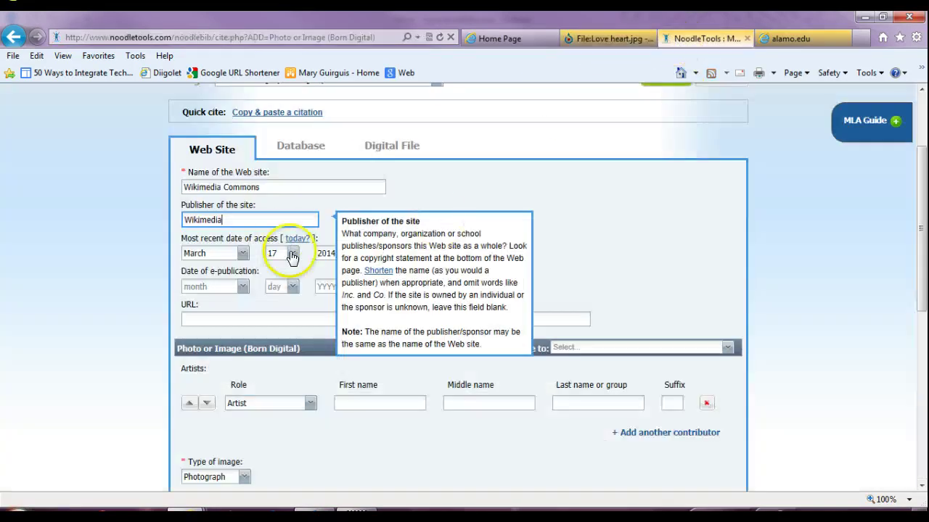
Set the citation's date of e-publication to January 30, 2007.
{"action": "left_click", "coordinate": [236, 286]}
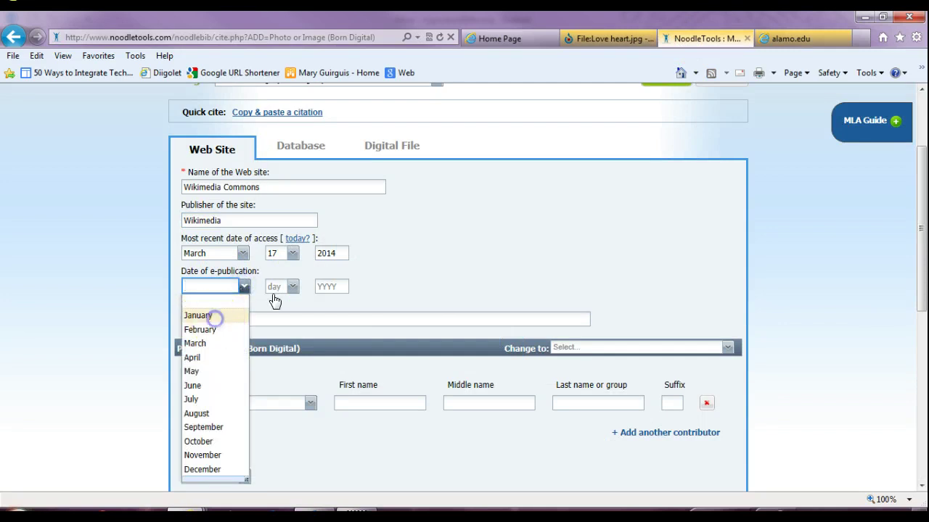
{"action": "left_click", "coordinate": [216, 314]}
{"action": "left_click", "coordinate": [293, 286]}
{"action": "scroll", "coordinate": [283, 370], "scroll_direction": "down", "scroll_amount": 5}
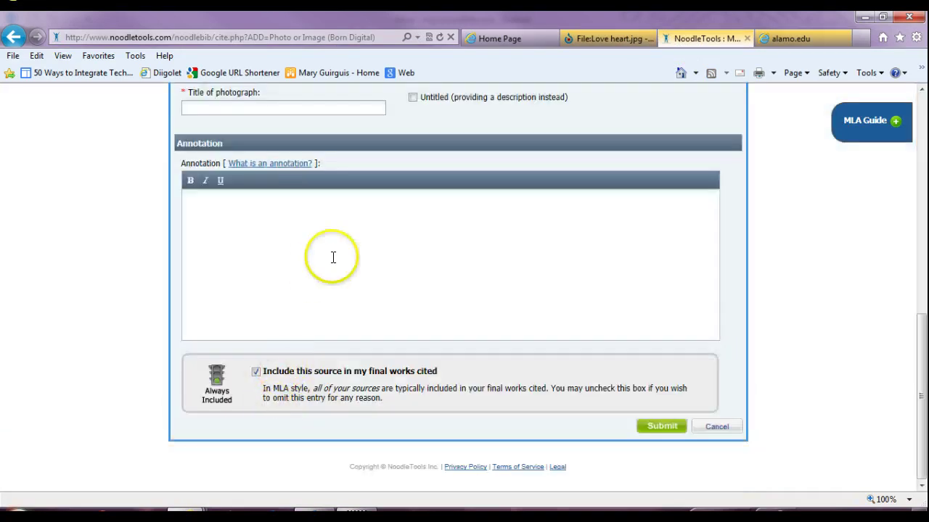
{"action": "scroll", "coordinate": [332, 257], "scroll_direction": "up", "scroll_amount": 5}
{"action": "scroll", "coordinate": [311, 283], "scroll_direction": "down", "scroll_amount": 1}
{"action": "scroll", "coordinate": [293, 261], "scroll_direction": "down", "scroll_amount": 1}
{"action": "left_click", "coordinate": [291, 186]}
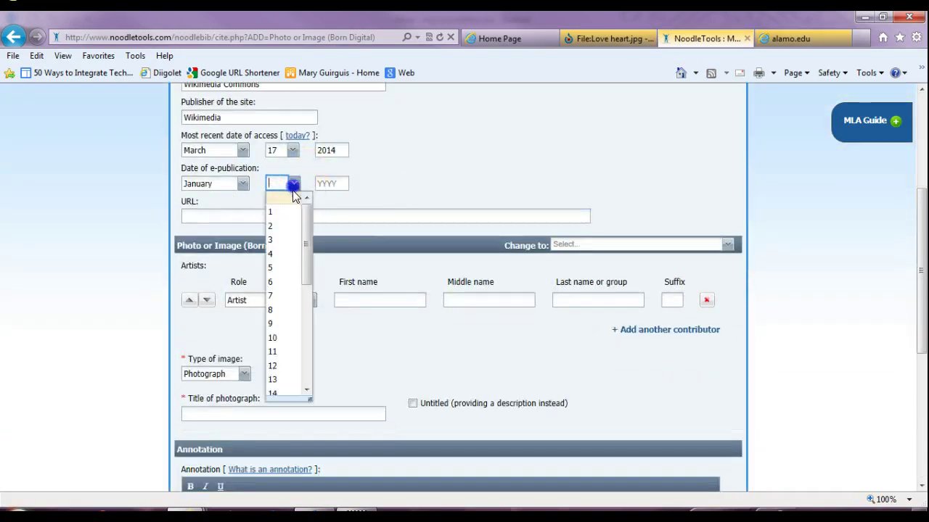
{"action": "scroll", "coordinate": [291, 328], "scroll_direction": "down", "scroll_amount": 10}
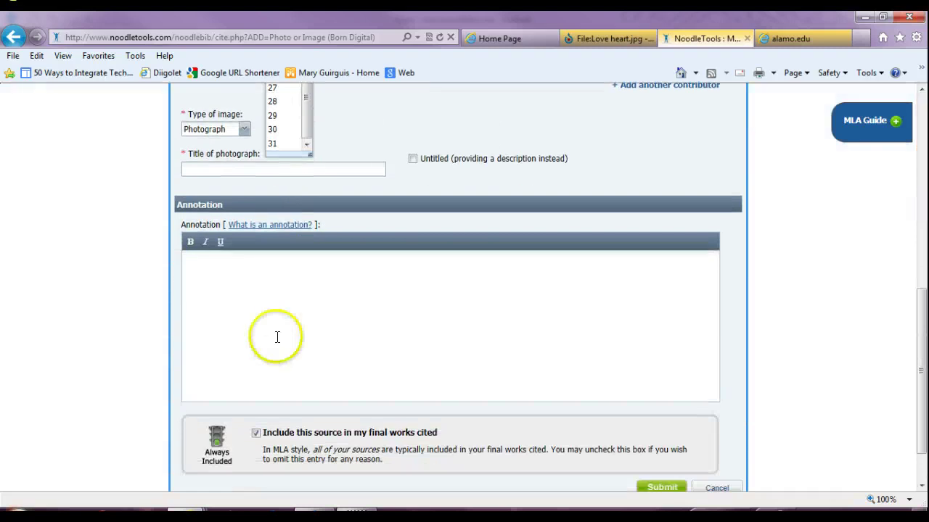
{"action": "left_click", "coordinate": [286, 128]}
{"action": "scroll", "coordinate": [414, 197], "scroll_direction": "up", "scroll_amount": 4}
{"action": "scroll", "coordinate": [377, 254], "scroll_direction": "up", "scroll_amount": 1}
{"action": "left_click", "coordinate": [336, 276]}
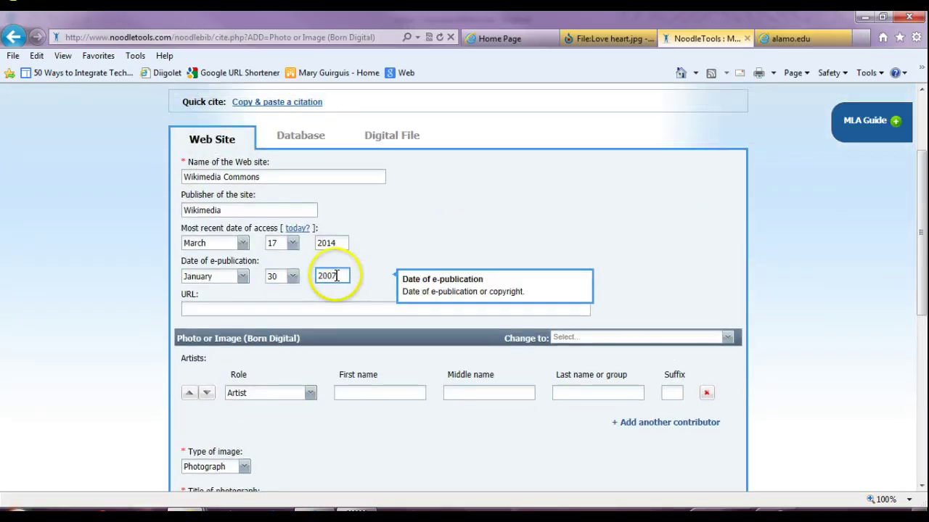
{"action": "type", "text": "2007"}
Find the author in the file details on the Love heart.jpg page and copy the name for the citation's artist entry.
{"action": "scroll", "coordinate": [466, 369], "scroll_direction": "down", "scroll_amount": 3}
{"action": "scroll", "coordinate": [255, 457], "scroll_direction": "up", "scroll_amount": 1}
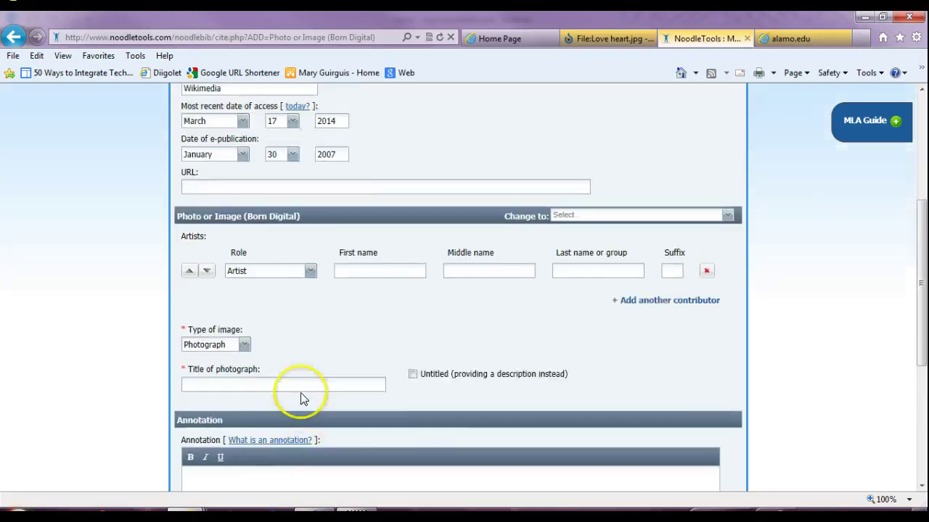
{"action": "left_click", "coordinate": [209, 184]}
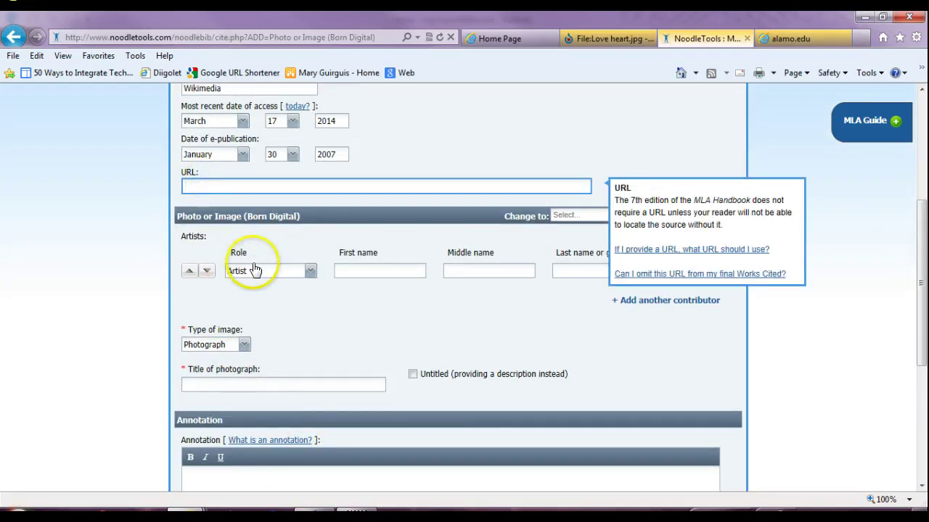
{"action": "left_click", "coordinate": [373, 271]}
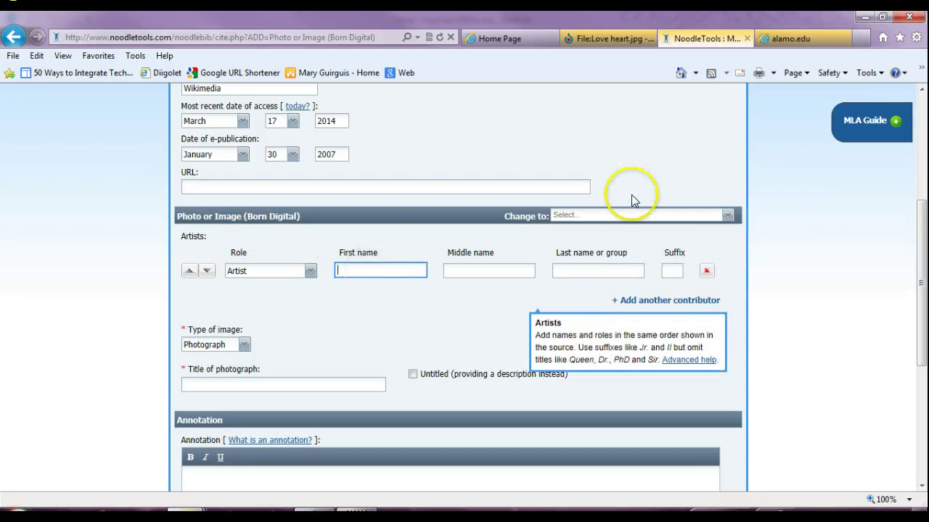
{"action": "left_click", "coordinate": [611, 37]}
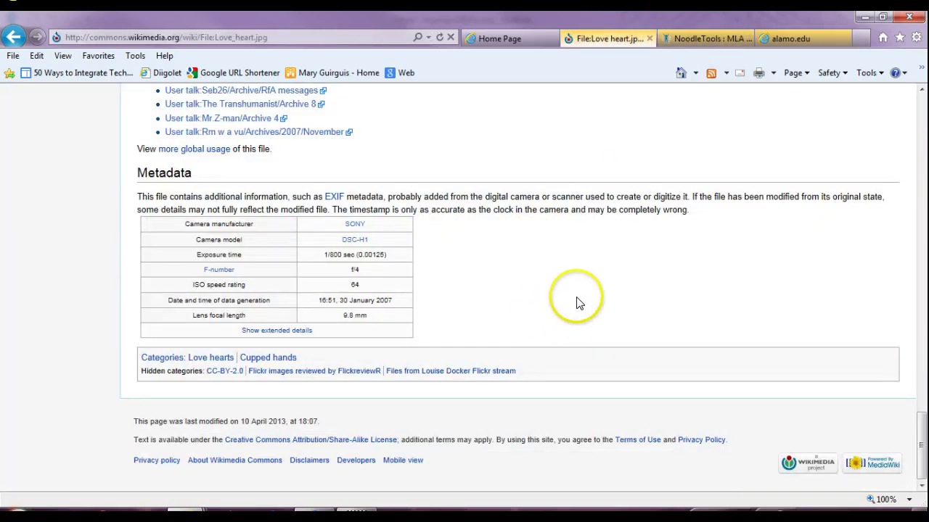
{"action": "scroll", "coordinate": [406, 291], "scroll_direction": "up", "scroll_amount": 15}
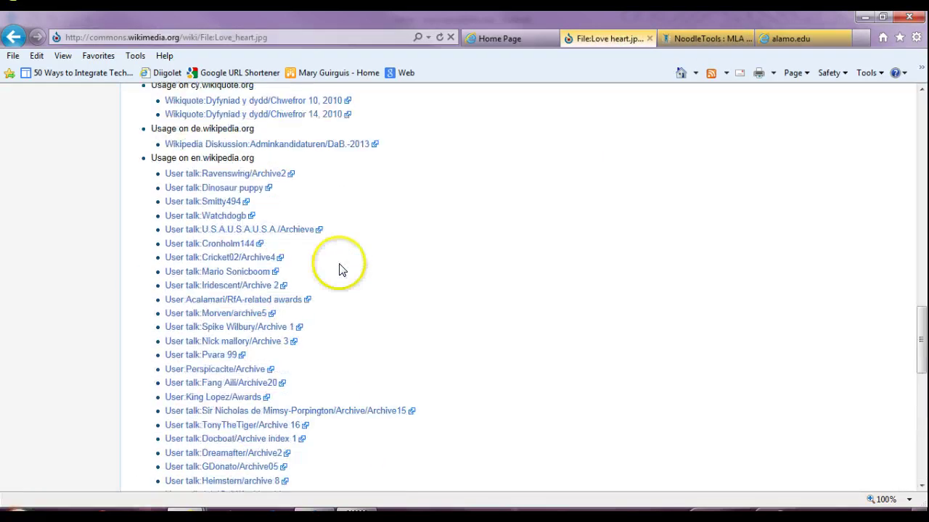
{"action": "scroll", "coordinate": [344, 270], "scroll_direction": "up", "scroll_amount": 3}
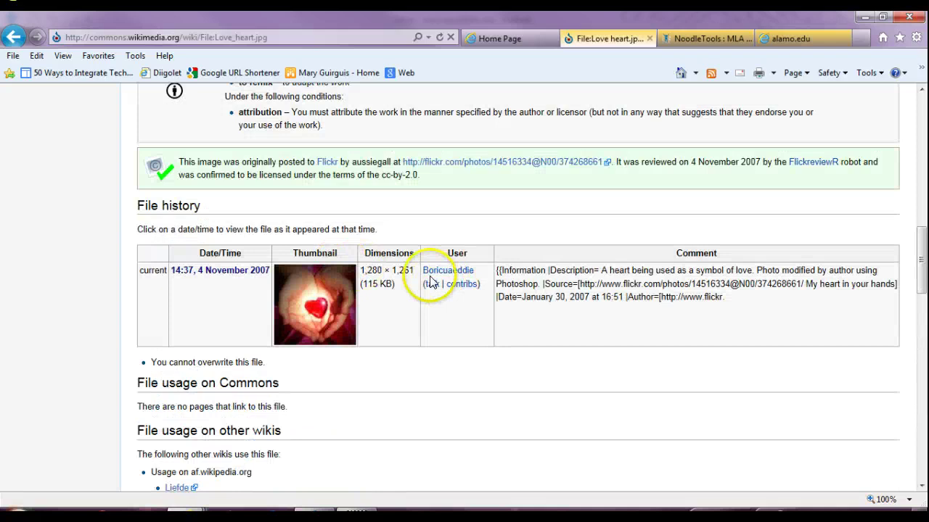
{"action": "scroll", "coordinate": [290, 254], "scroll_direction": "up", "scroll_amount": 4}
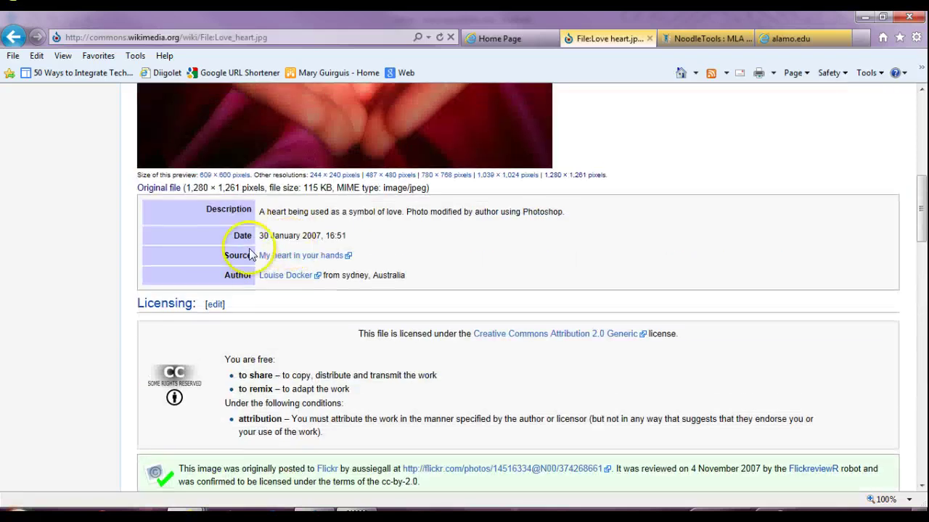
{"action": "left_click", "coordinate": [260, 283]}
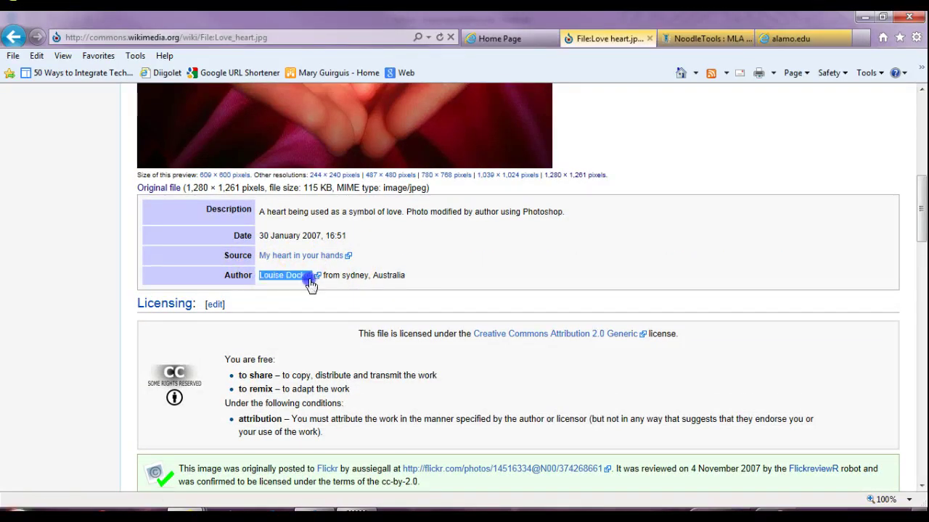
Paste the artist's name into the citation as first name and move the surname into the Last name or group field.
{"action": "left_click", "coordinate": [705, 37]}
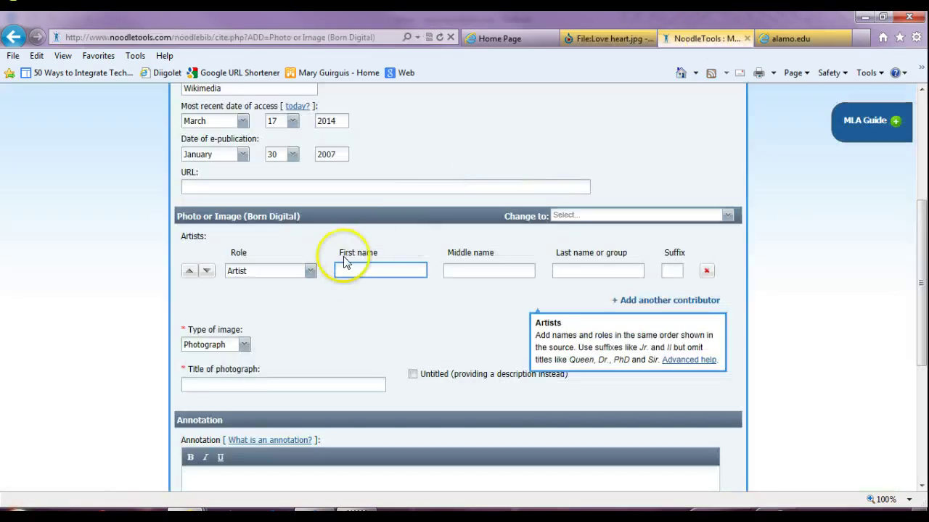
{"action": "double_click", "coordinate": [367, 271]}
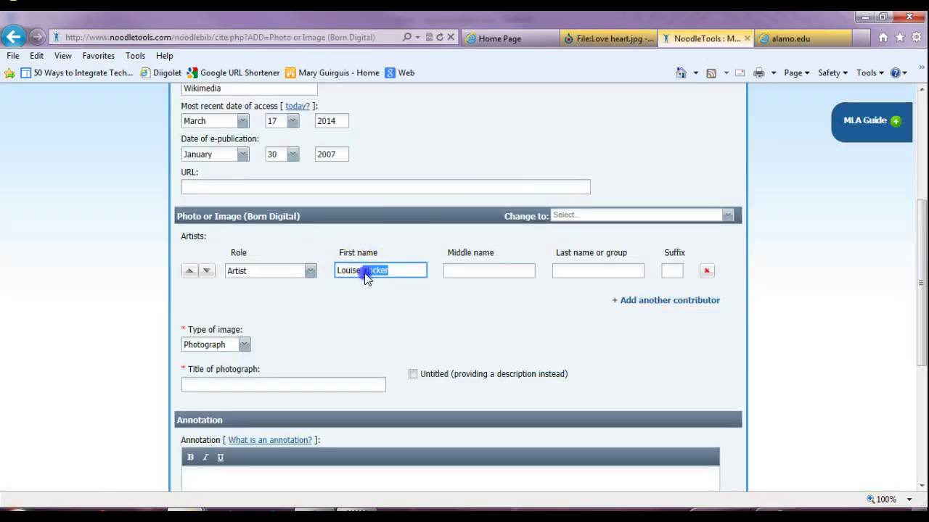
{"action": "key", "text": "ctrl+x"}
{"action": "left_click", "coordinate": [582, 265]}
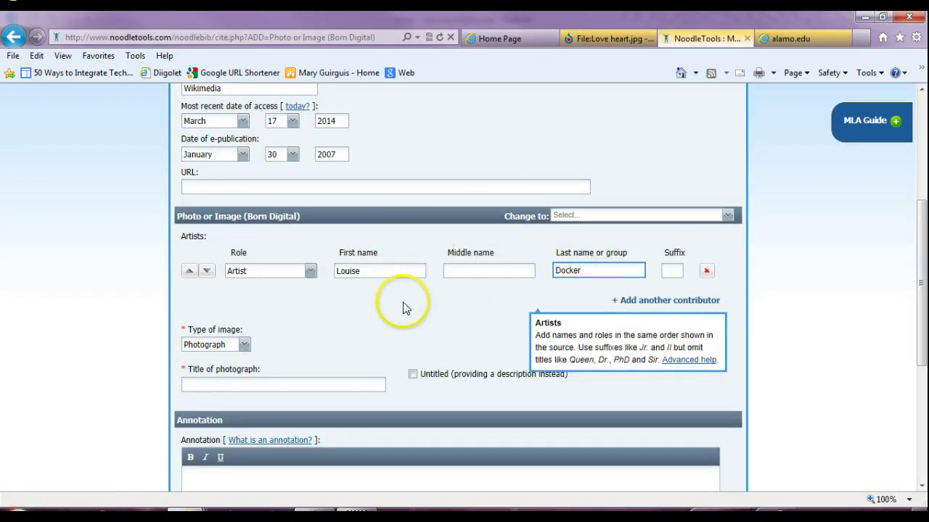
{"action": "left_click", "coordinate": [343, 328]}
Change the citation's type of image to Image.
{"action": "scroll", "coordinate": [285, 336], "scroll_direction": "down", "scroll_amount": 1}
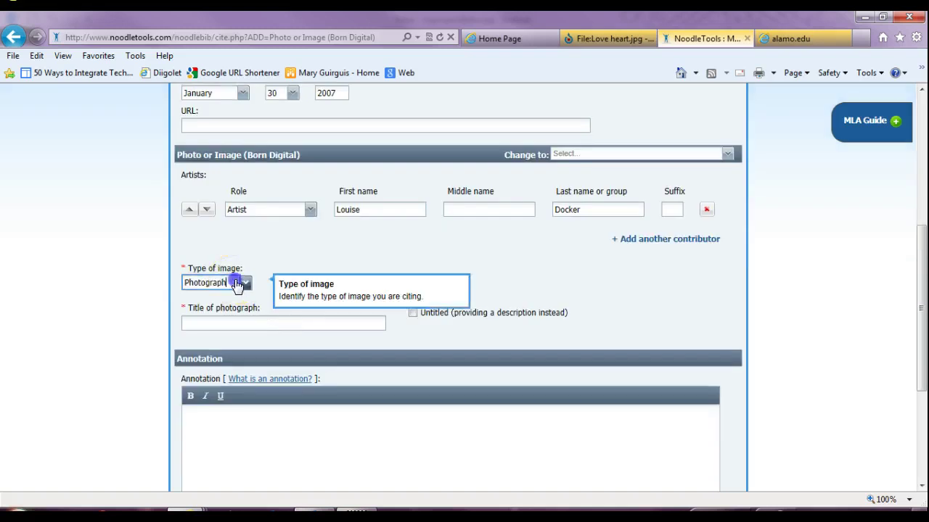
{"action": "left_click", "coordinate": [240, 283]}
{"action": "left_click", "coordinate": [238, 283]}
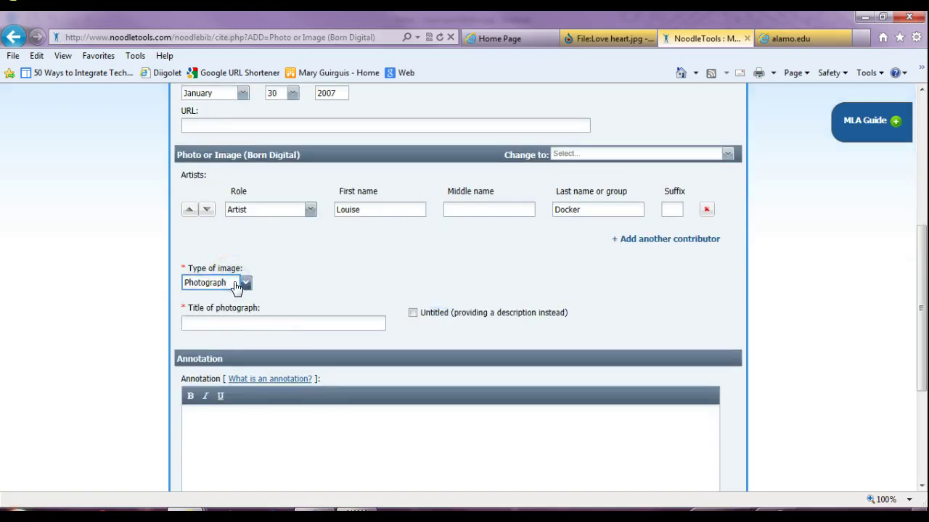
{"action": "left_click", "coordinate": [236, 286]}
{"action": "left_click", "coordinate": [210, 310]}
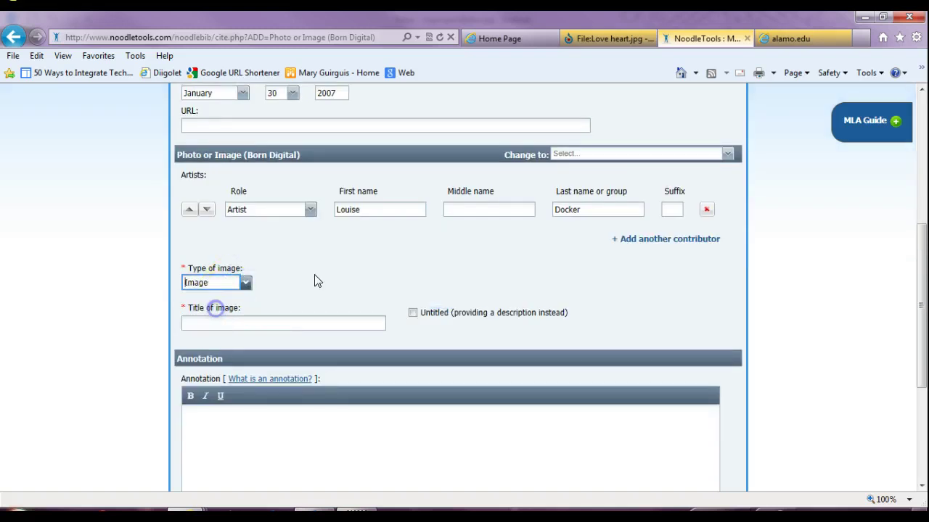
Recheck the picture on the Love heart.jpg page and set the citation's type of image to Photograph.
{"action": "left_click", "coordinate": [609, 40]}
{"action": "scroll", "coordinate": [602, 208], "scroll_direction": "up", "scroll_amount": 4}
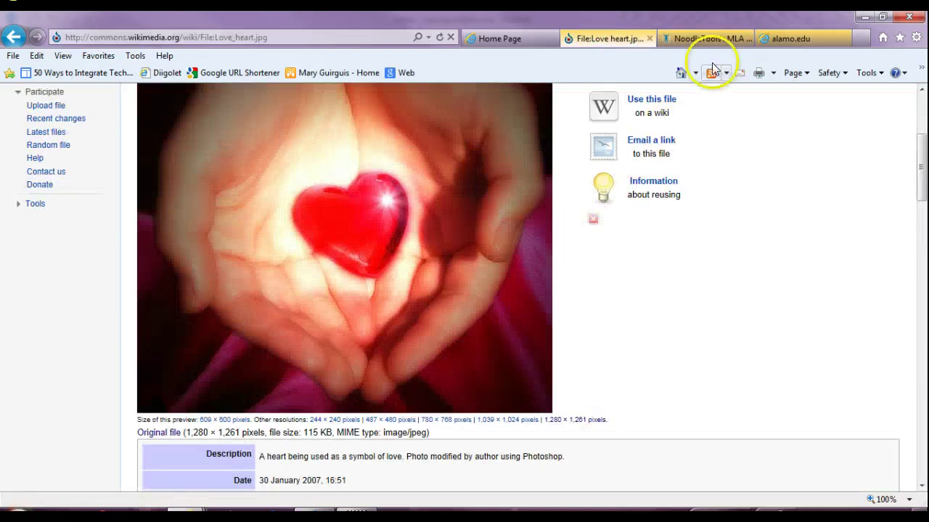
{"action": "left_click", "coordinate": [693, 36]}
{"action": "left_click", "coordinate": [218, 283]}
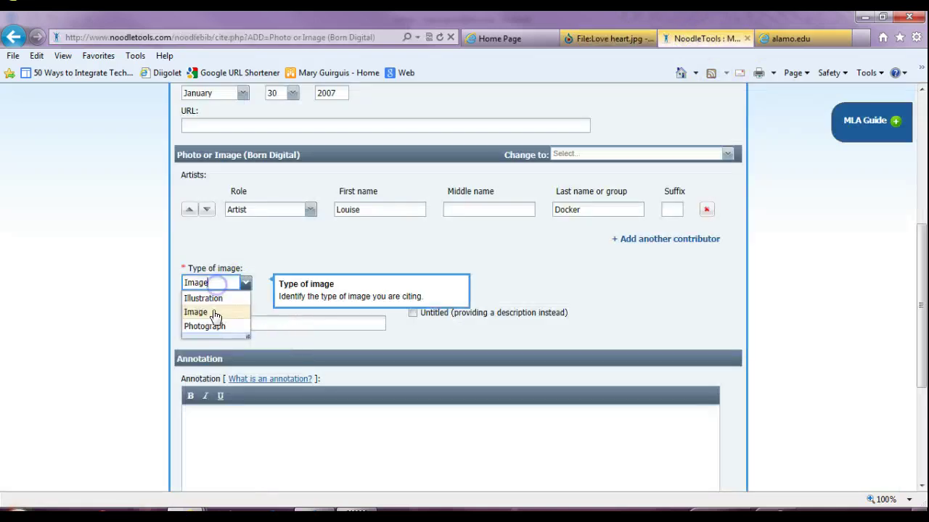
{"action": "left_click", "coordinate": [206, 326]}
Check the file's title on the Wikimedia Commons page and enter Love Heart as the title of the photograph.
{"action": "left_click", "coordinate": [611, 38]}
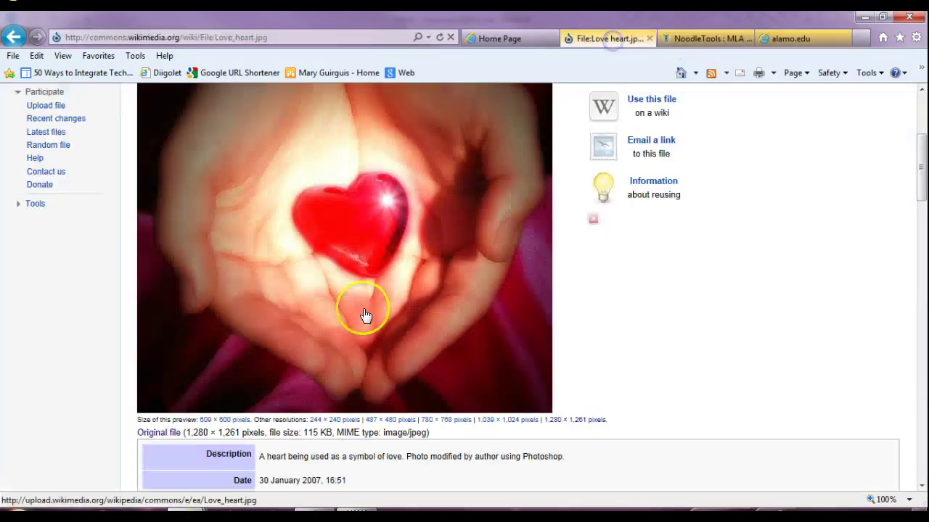
{"action": "scroll", "coordinate": [607, 331], "scroll_direction": "down", "scroll_amount": 3}
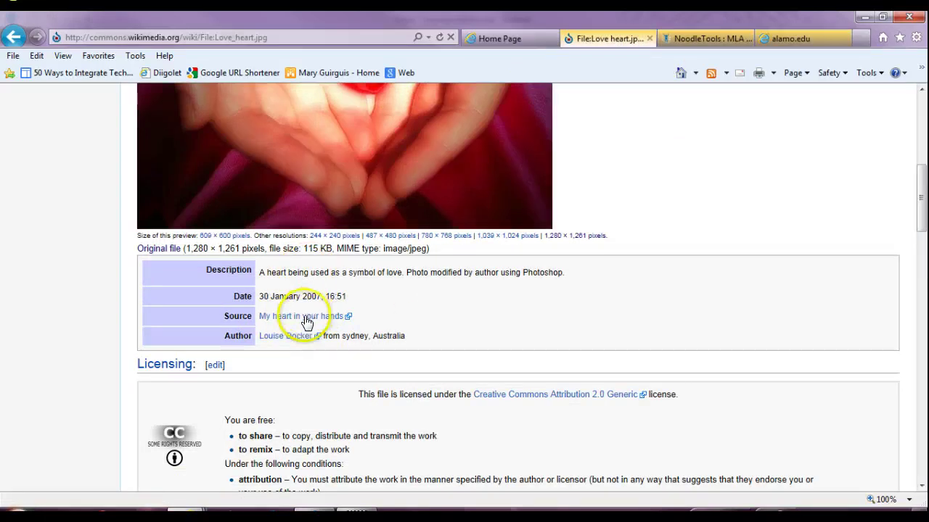
{"action": "scroll", "coordinate": [306, 323], "scroll_direction": "up", "scroll_amount": 6}
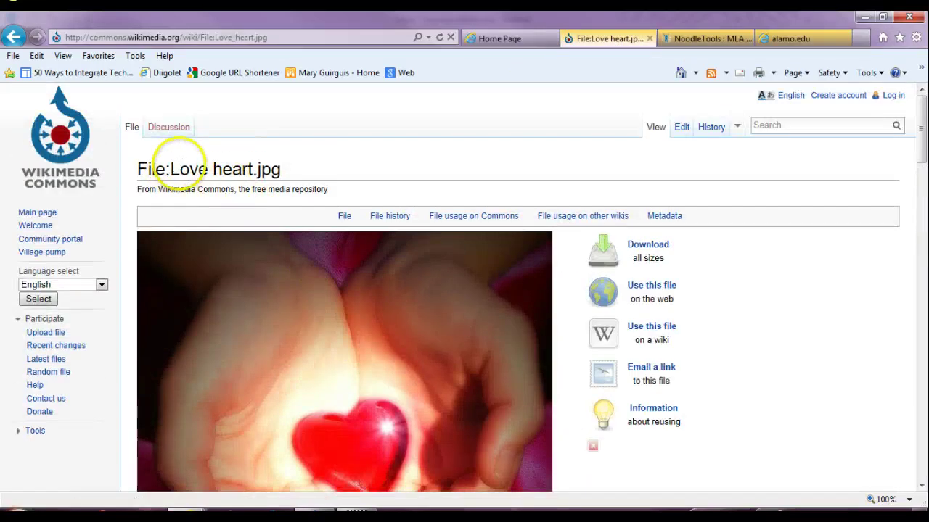
{"action": "left_click", "coordinate": [690, 36]}
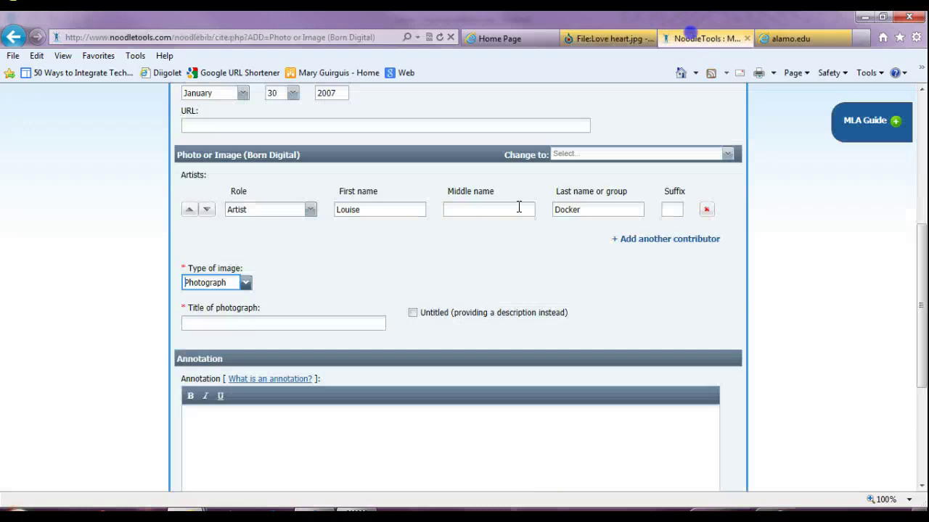
{"action": "left_click", "coordinate": [293, 324]}
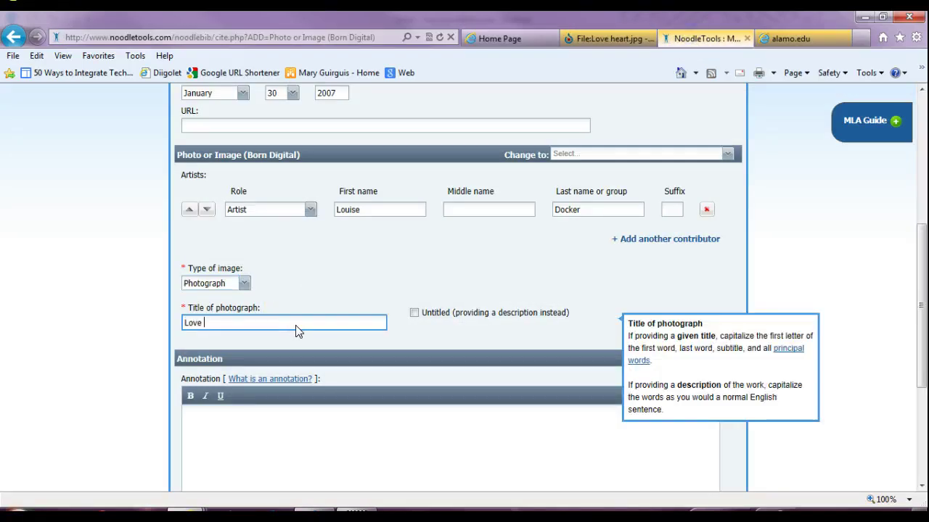
{"action": "left_click", "coordinate": [382, 291]}
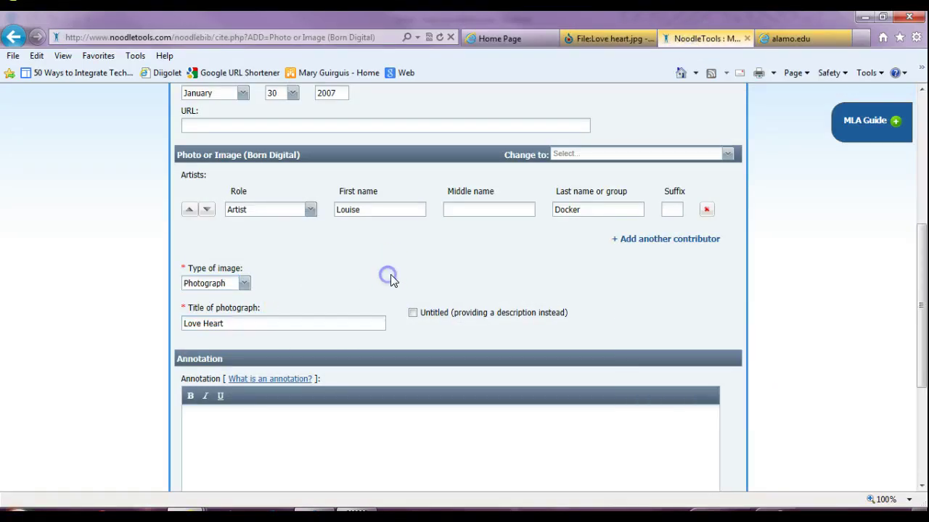
Review the completed form, submit the citation, and examine the formatted entry in the MLA Works Cited list.
{"action": "scroll", "coordinate": [390, 268], "scroll_direction": "up", "scroll_amount": 5}
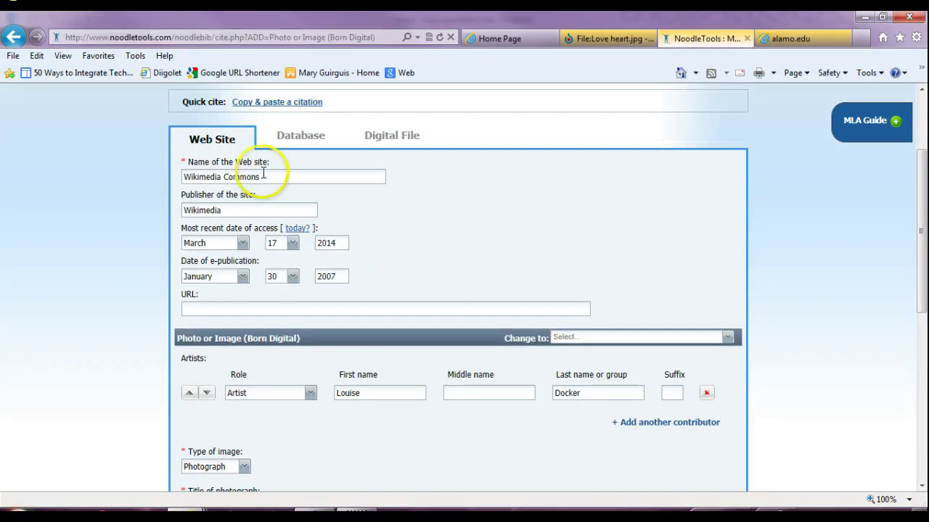
{"action": "scroll", "coordinate": [399, 312], "scroll_direction": "down", "scroll_amount": 2}
{"action": "scroll", "coordinate": [416, 321], "scroll_direction": "down", "scroll_amount": 5}
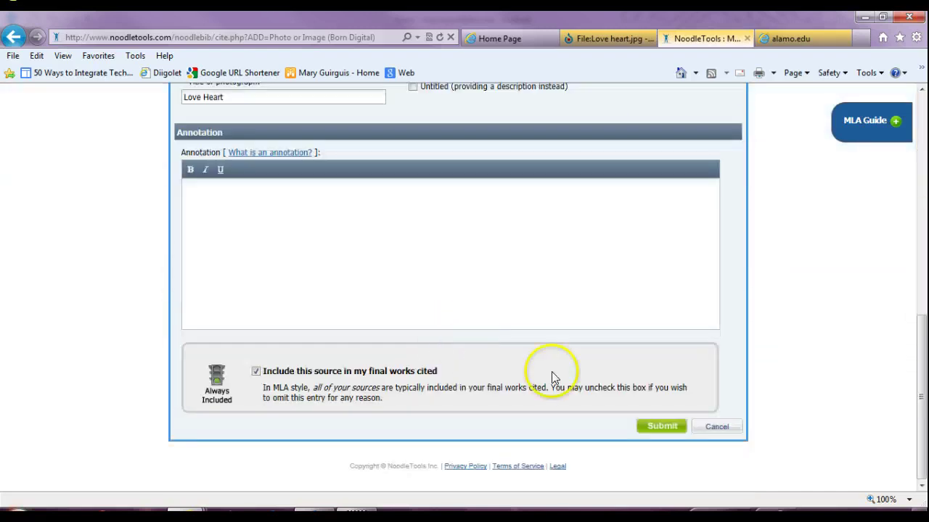
{"action": "left_click", "coordinate": [660, 427]}
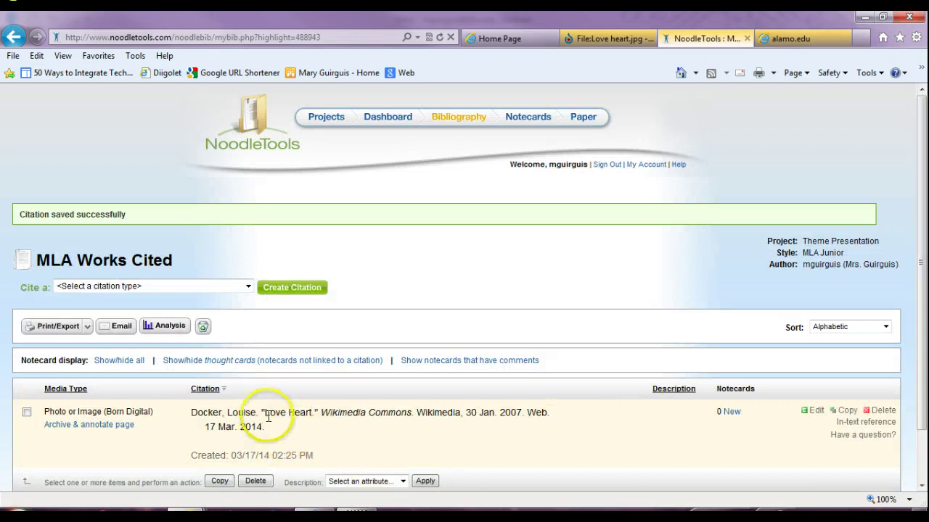
{"action": "left_click_drag", "start_coordinate": [225, 417], "coordinate": [266, 431]}
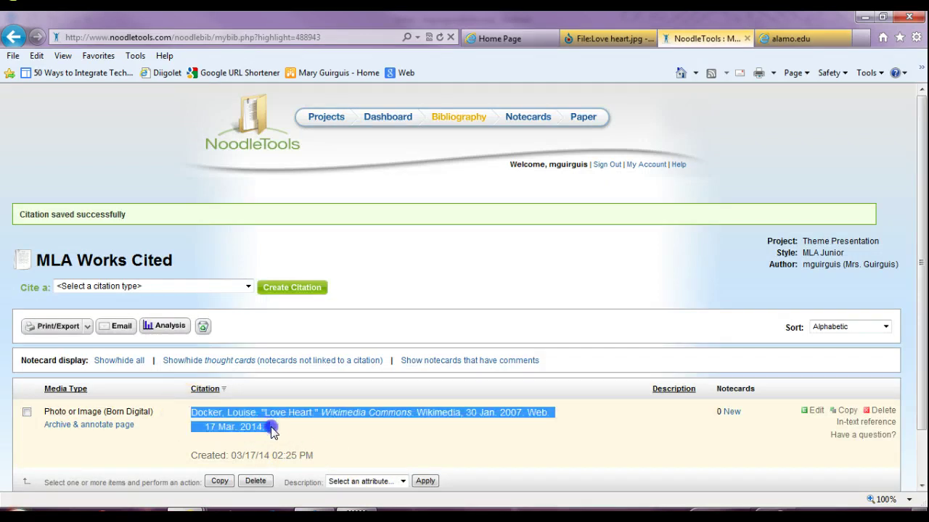
{"action": "left_click", "coordinate": [319, 445]}
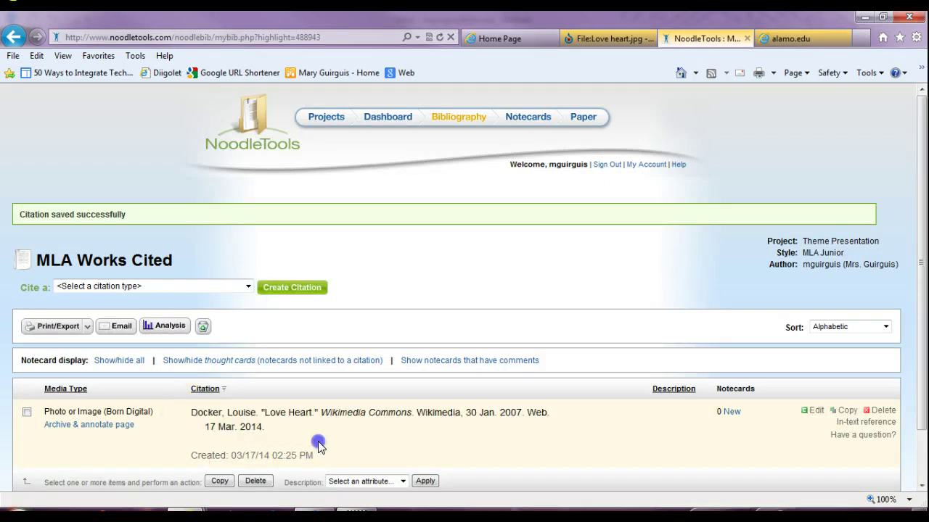
Go back from the Love heart.jpg page through the Google image results to the CC Search page for "love".
{"action": "left_click", "coordinate": [593, 38]}
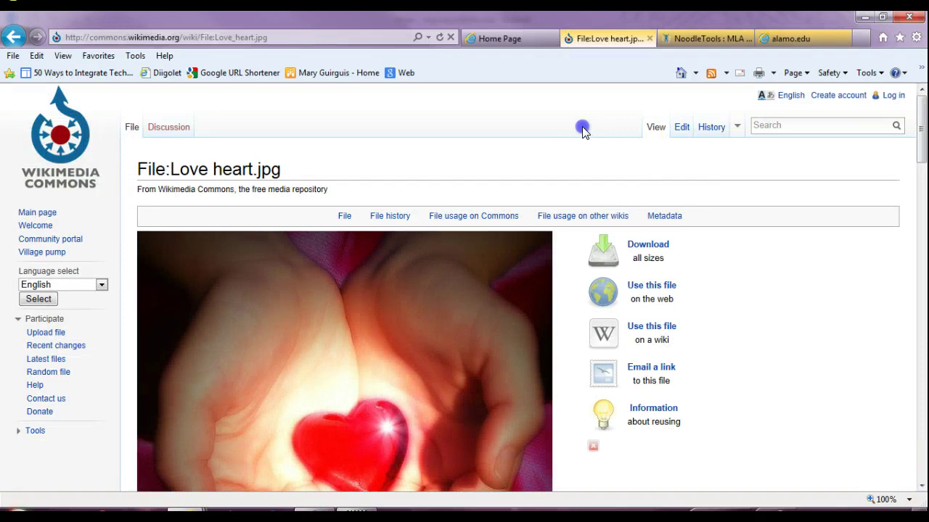
{"action": "scroll", "coordinate": [511, 161], "scroll_direction": "down", "scroll_amount": 1}
{"action": "scroll", "coordinate": [515, 156], "scroll_direction": "up", "scroll_amount": 1}
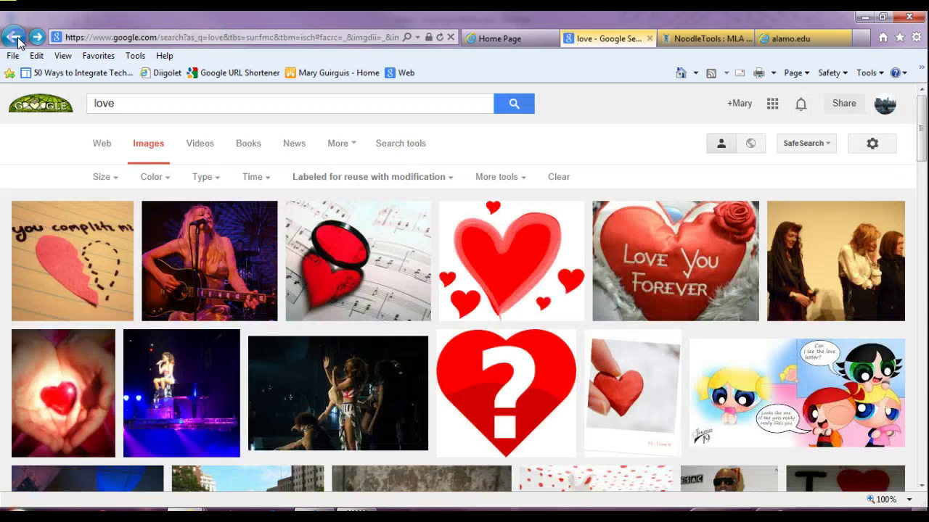
{"action": "left_click", "coordinate": [14, 37]}
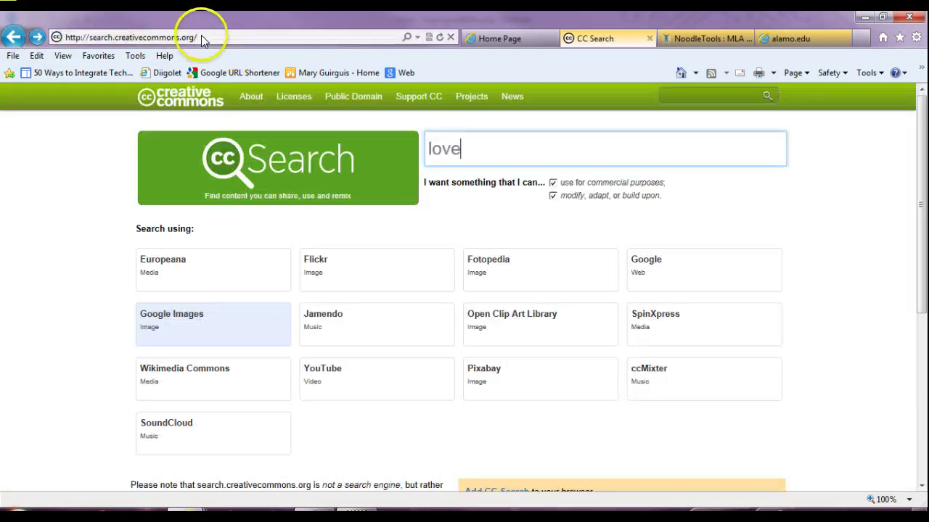
Run the "love" search on Flickr from CC Search and open the Love Heart photo in the results.
{"action": "left_click", "coordinate": [349, 287]}
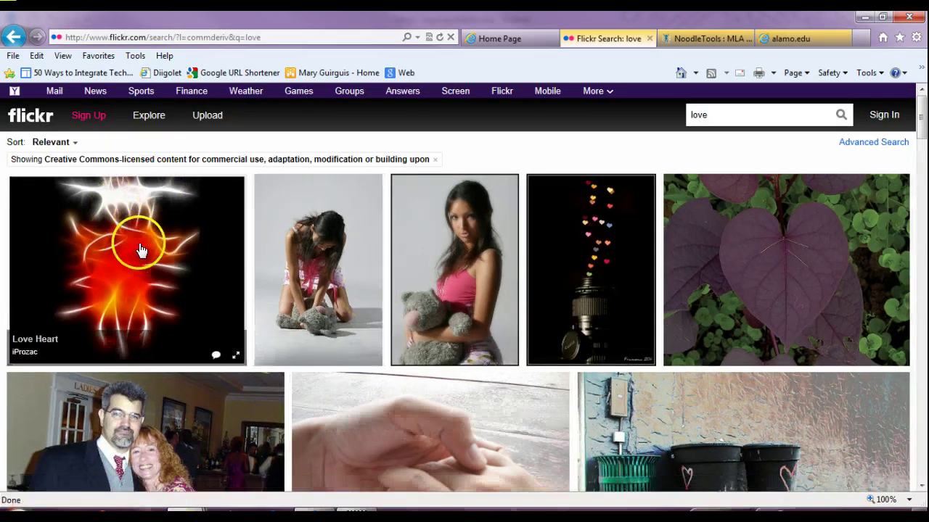
{"action": "left_click", "coordinate": [124, 251]}
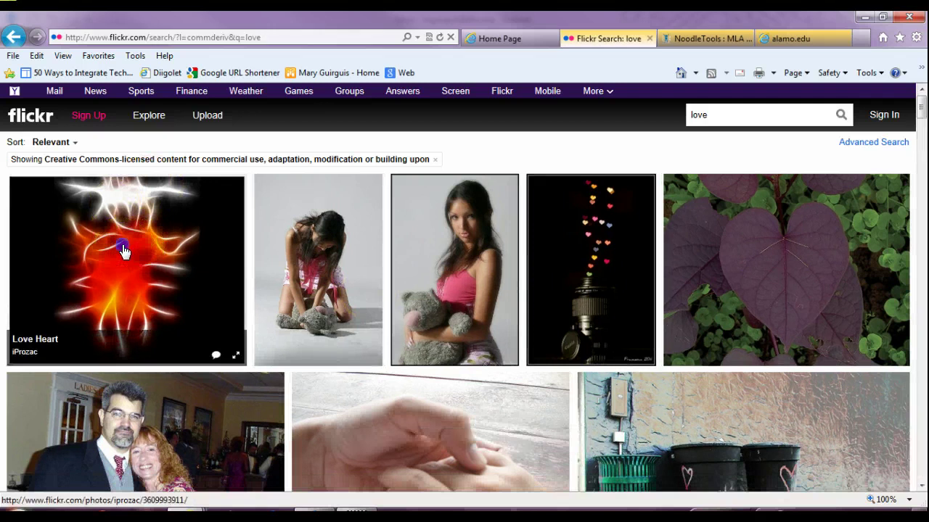